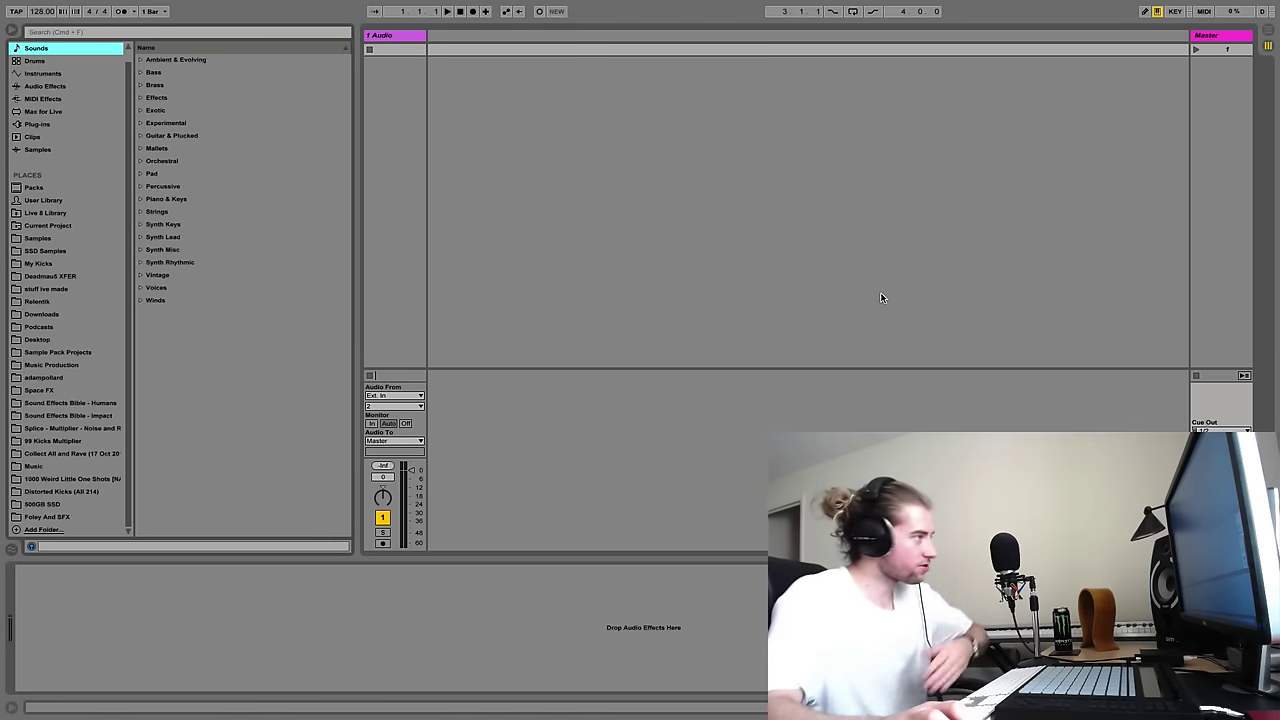
- Place XF_Loop_006 from Deadmau5 XFER Loops onto the audio track in Arrangement View
click(77, 277)
click(140, 123)
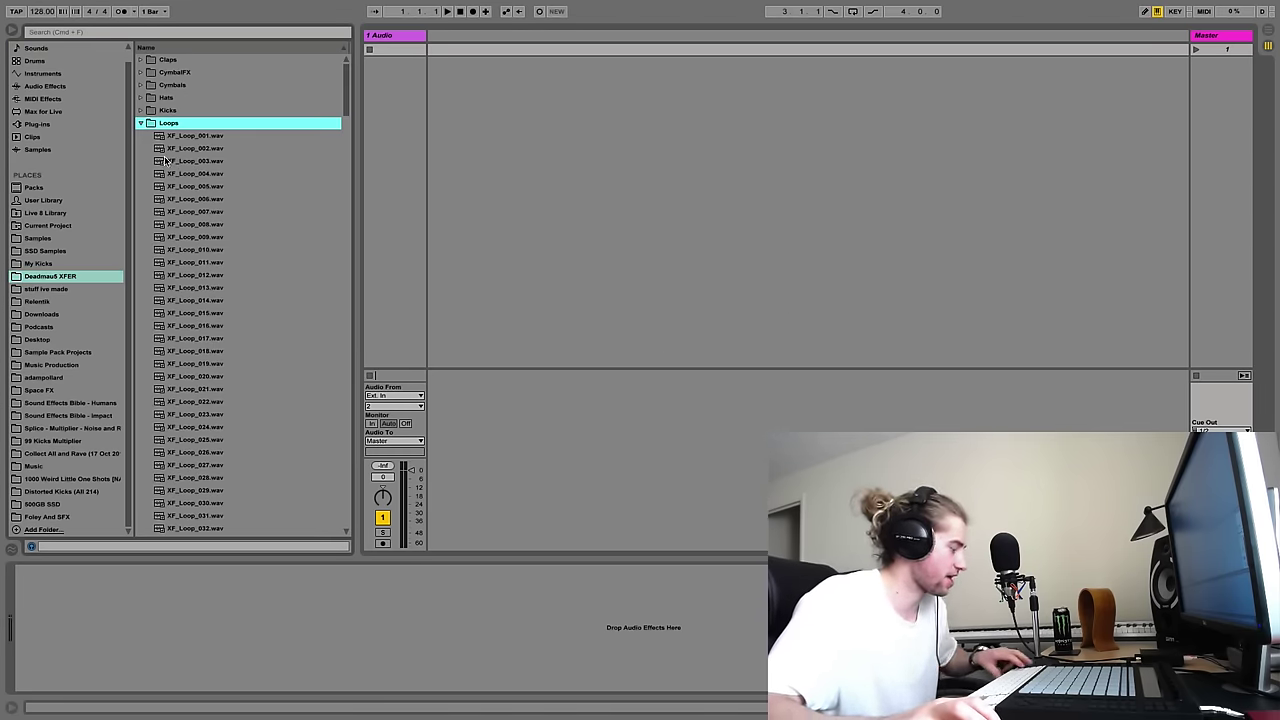
key(Tab)
key(ctrl+alt+b)
key(ctrl+alt+b)
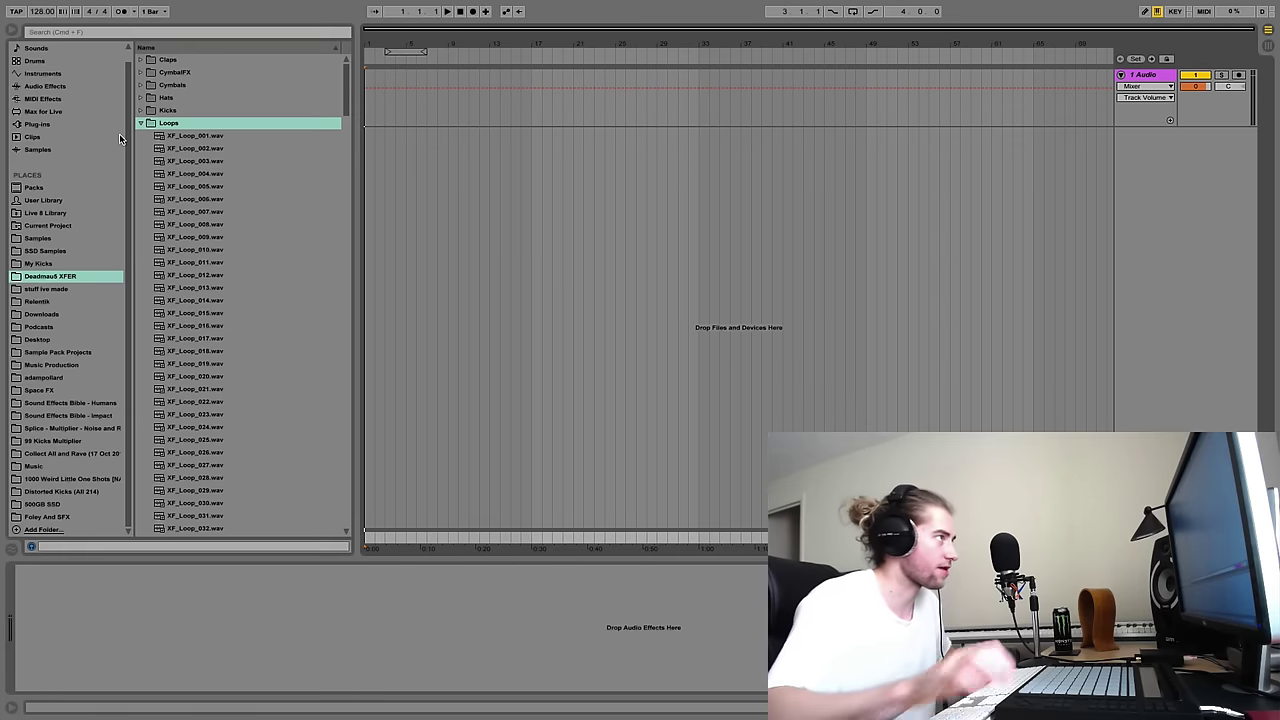
drag(195, 199, 1033, 120)
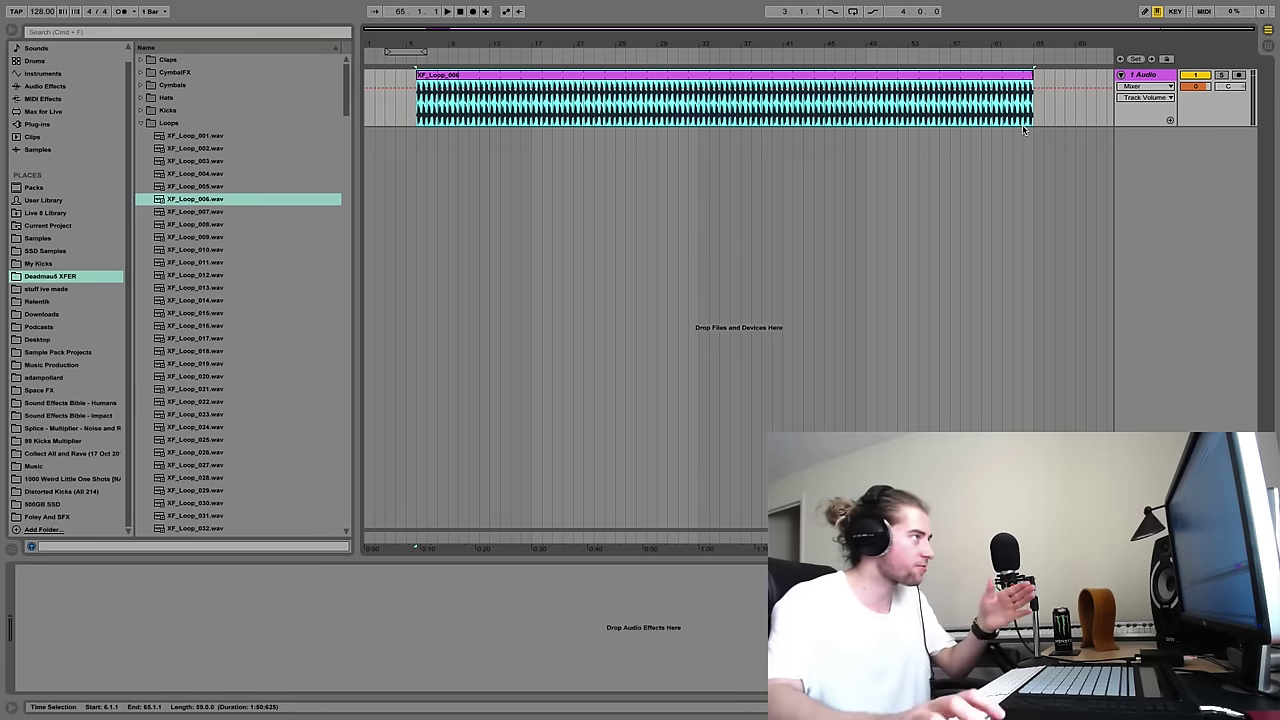
- Add Massive from VST > Local as a new MIDI track and select the 2 Massive track
click(58, 125)
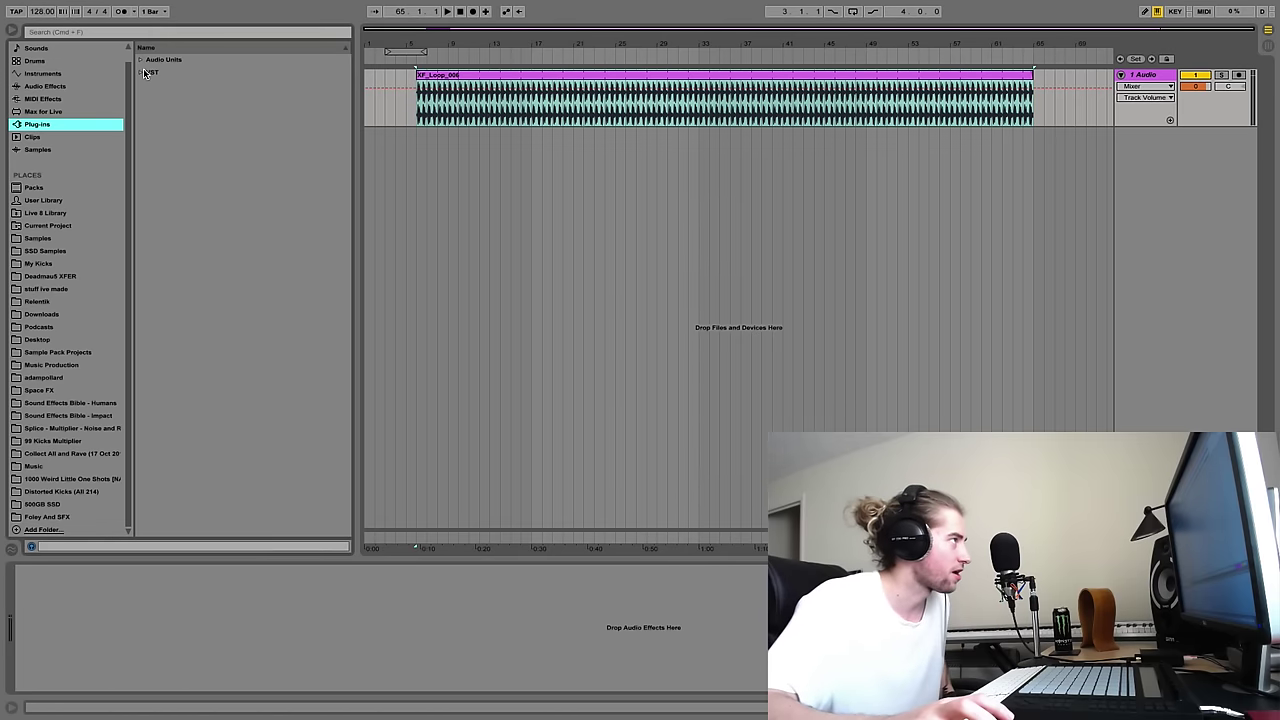
click(146, 73)
click(148, 85)
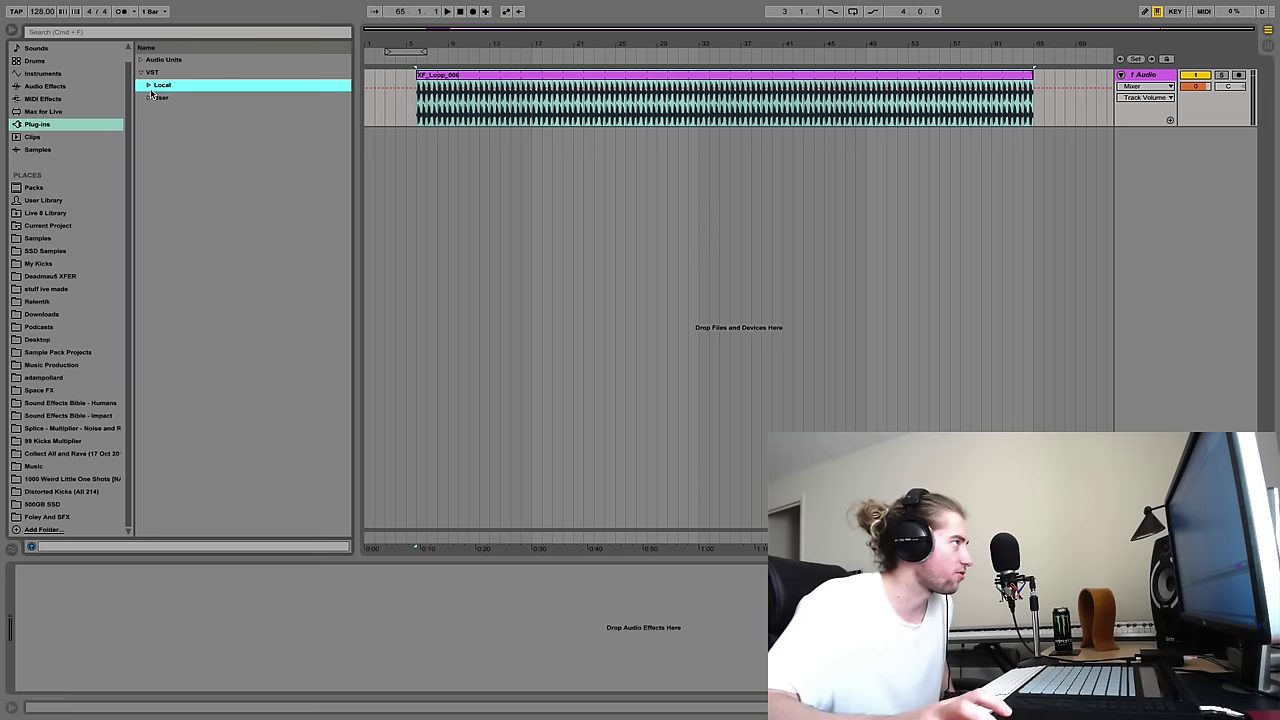
click(148, 86)
scroll(187, 294, down, 15)
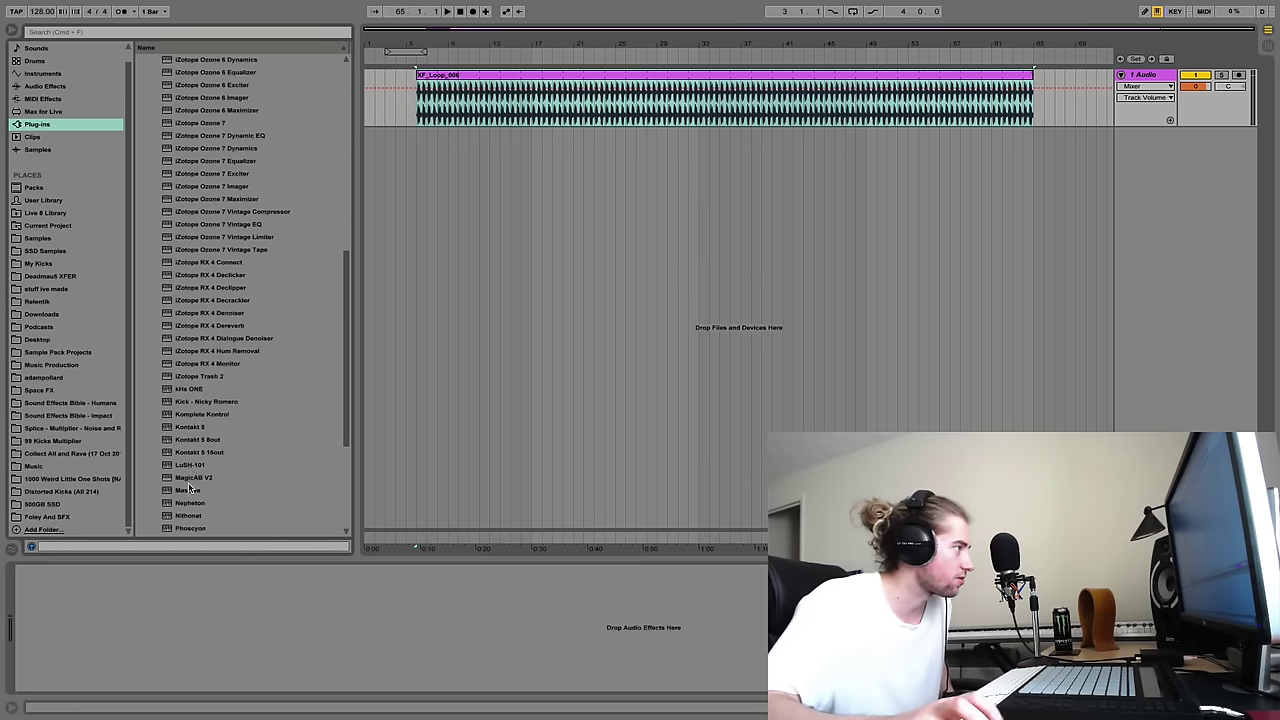
drag(188, 490, 983, 191)
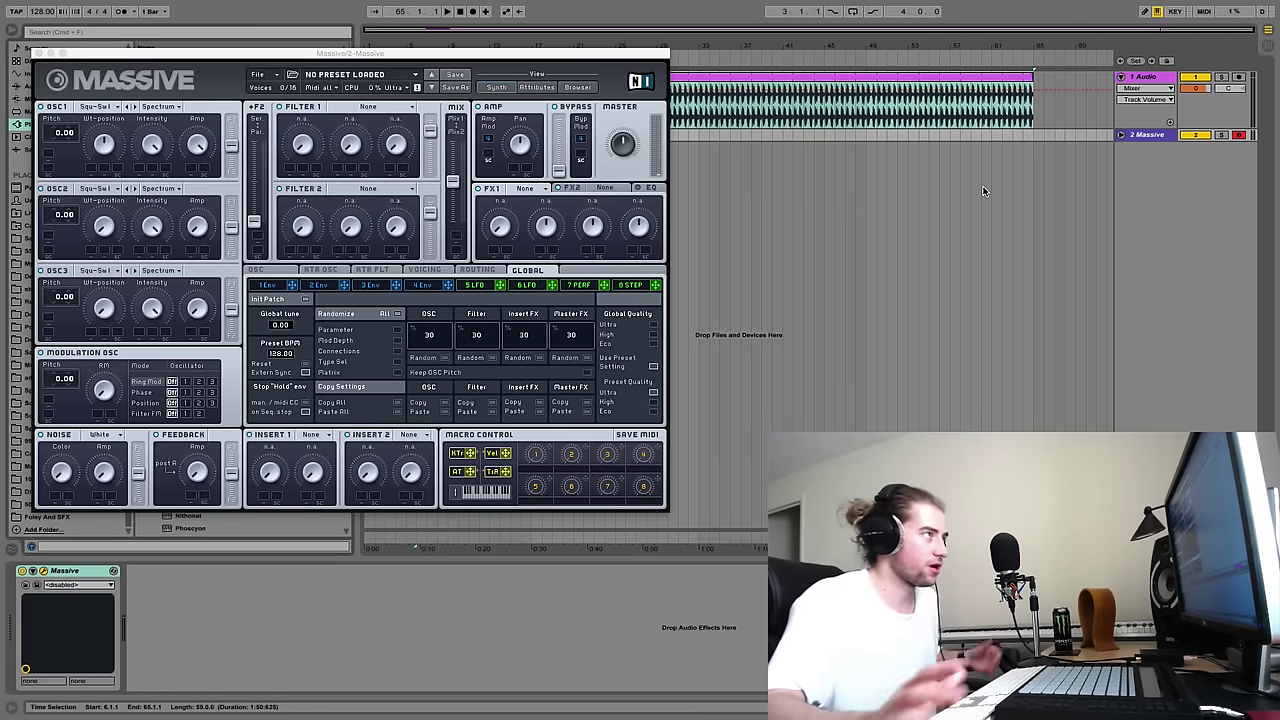
click(39, 53)
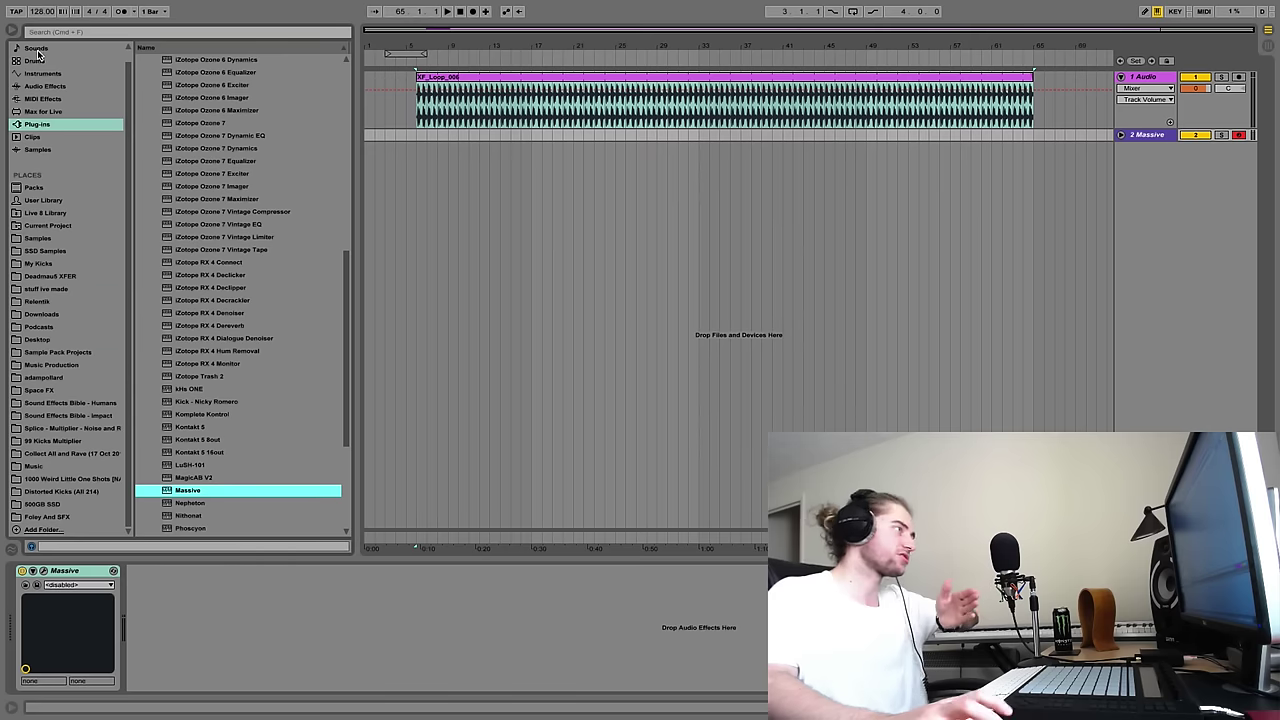
click(1151, 137)
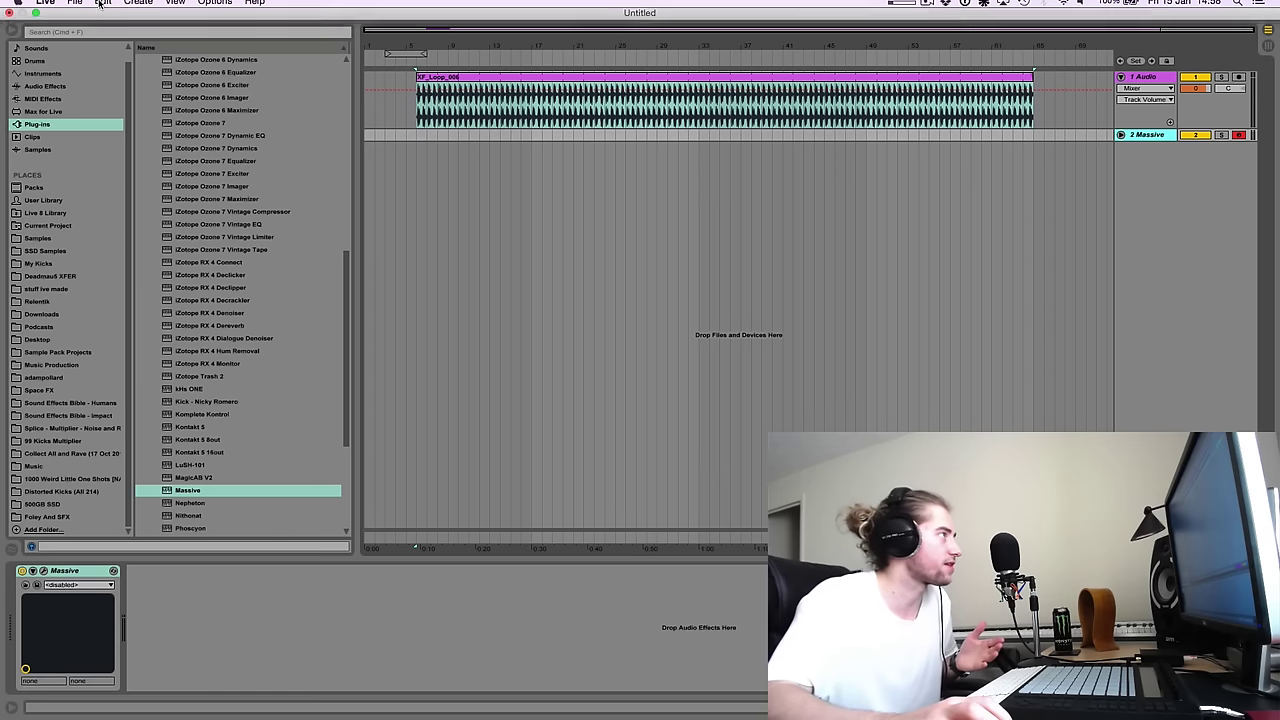
- Save the set as 'DOPE TOON' on the Desktop, then switch to the Desktop space
click(95, 7)
click(88, 7)
click(75, 7)
click(107, 136)
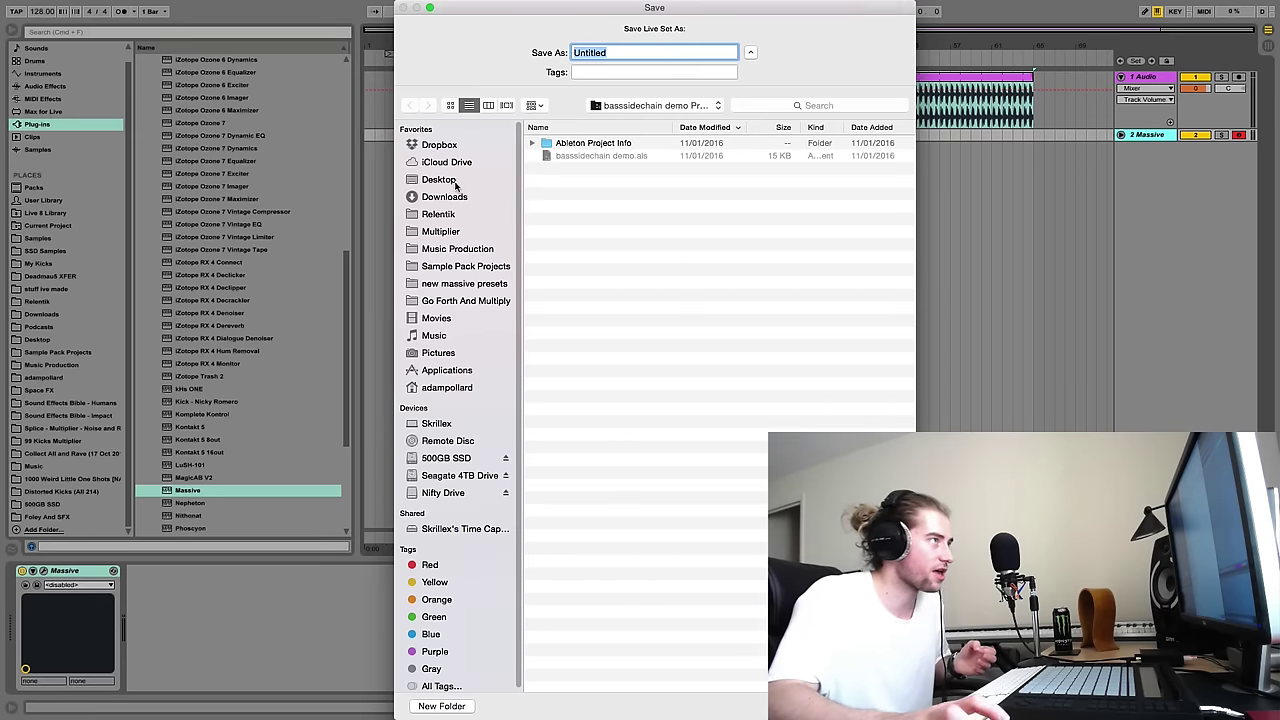
click(447, 180)
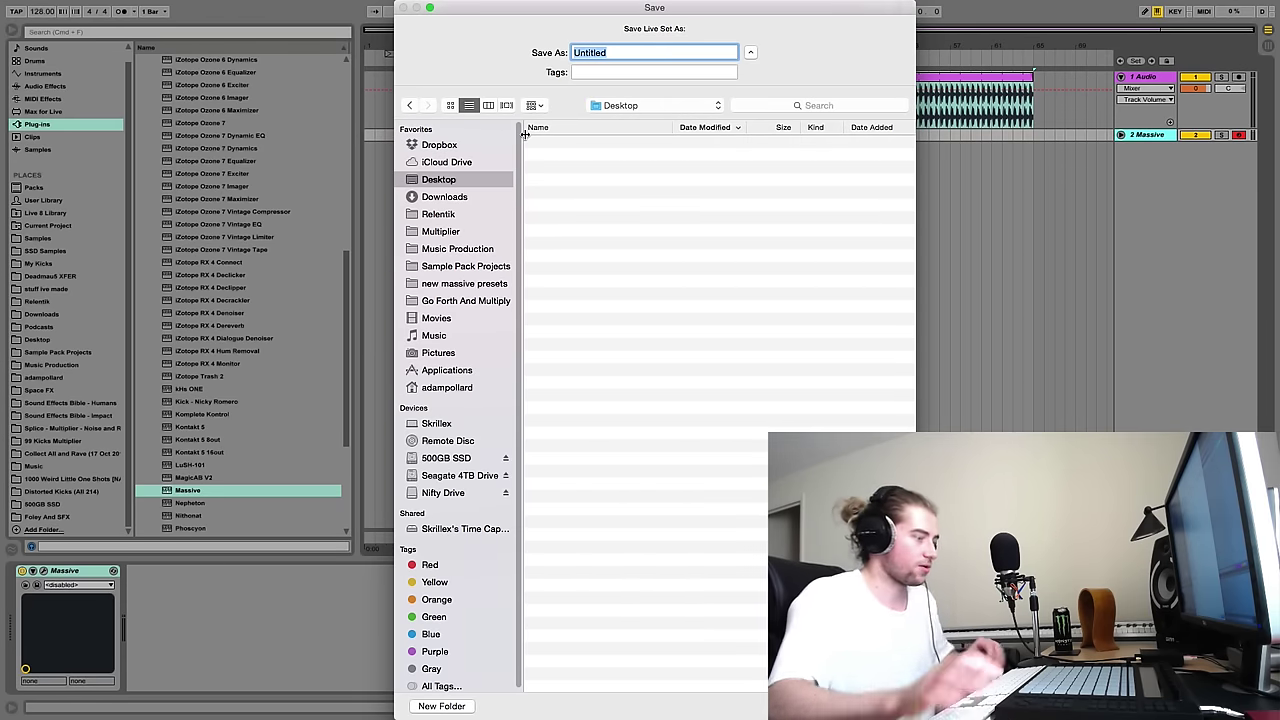
text(DOPE TOON)
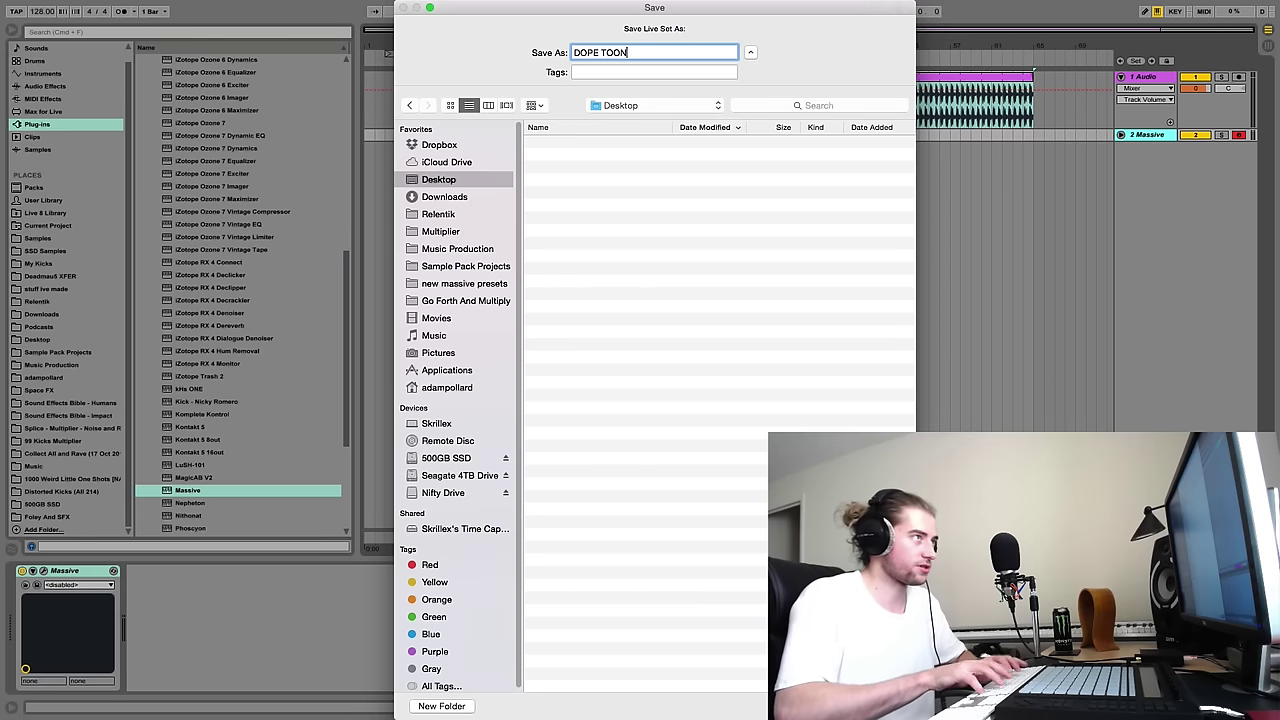
key(Return)
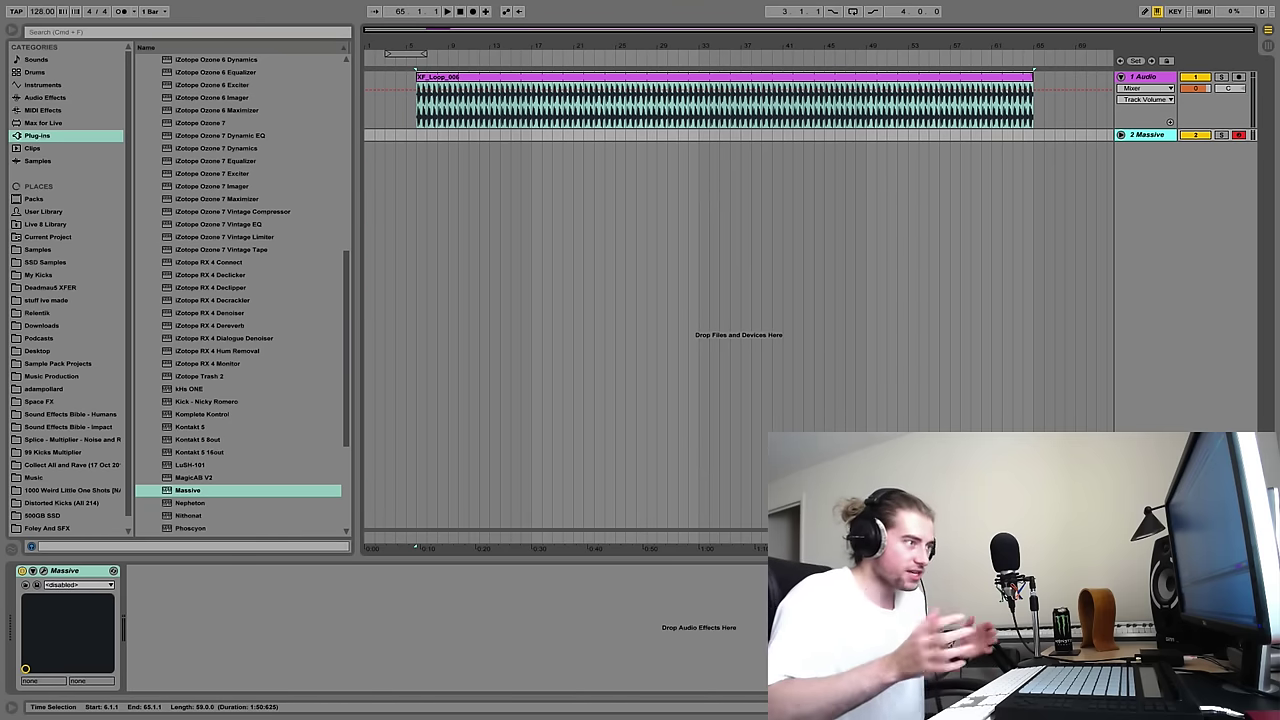
key(ctrl+Up)
click(517, 62)
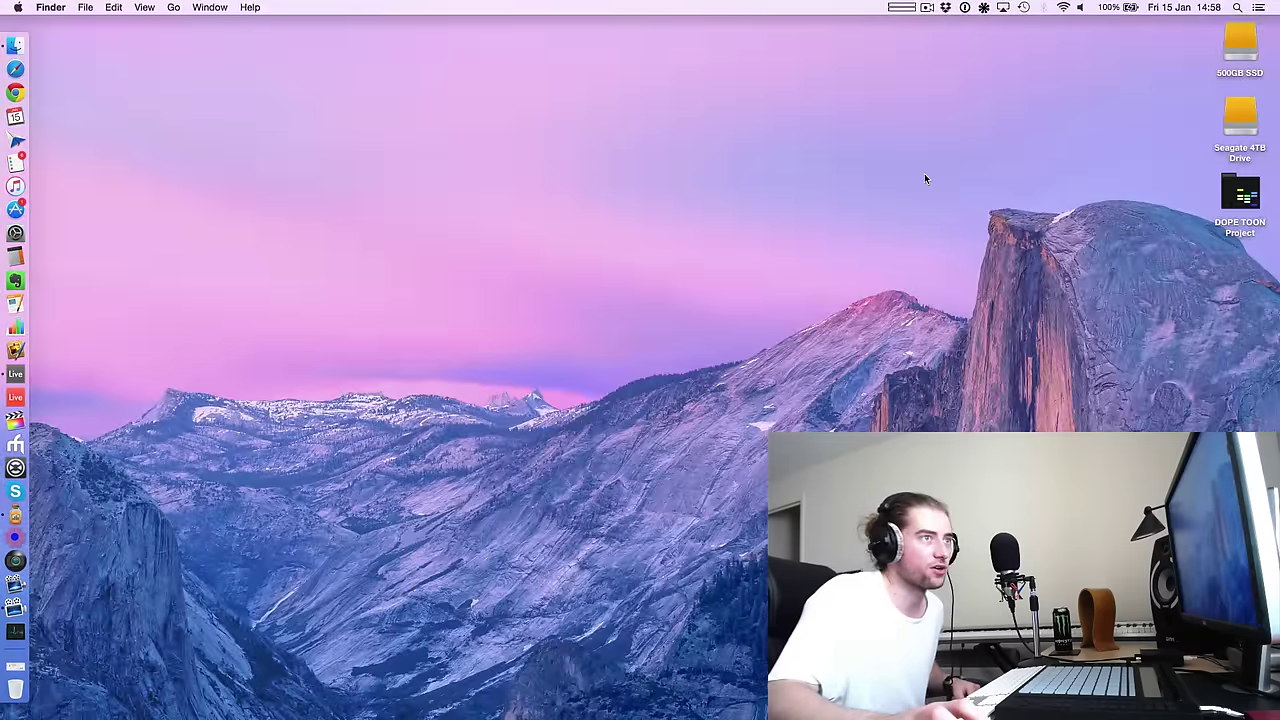
- Open DOPE TOON Project, confirm DOPE TOON.als and Ableton Project Info are inside, then close it
double_click(1238, 202)
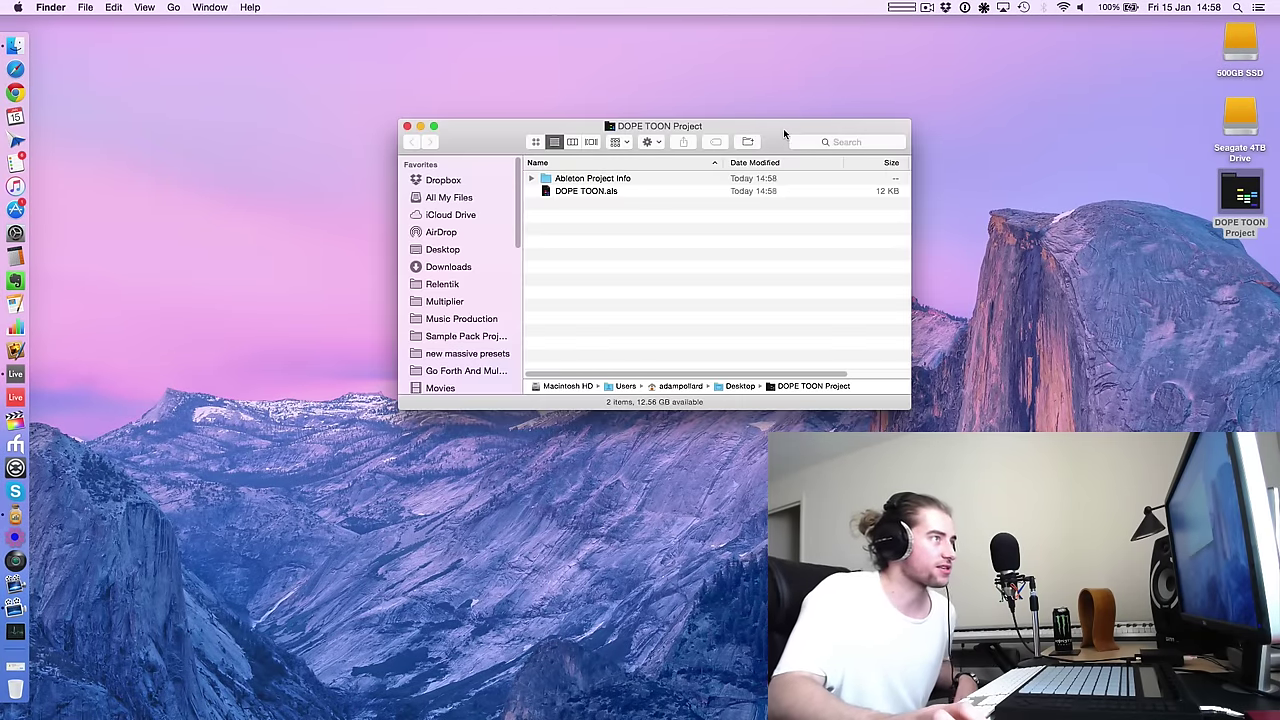
drag(782, 126, 654, 92)
drag(784, 372, 890, 455)
click(465, 158)
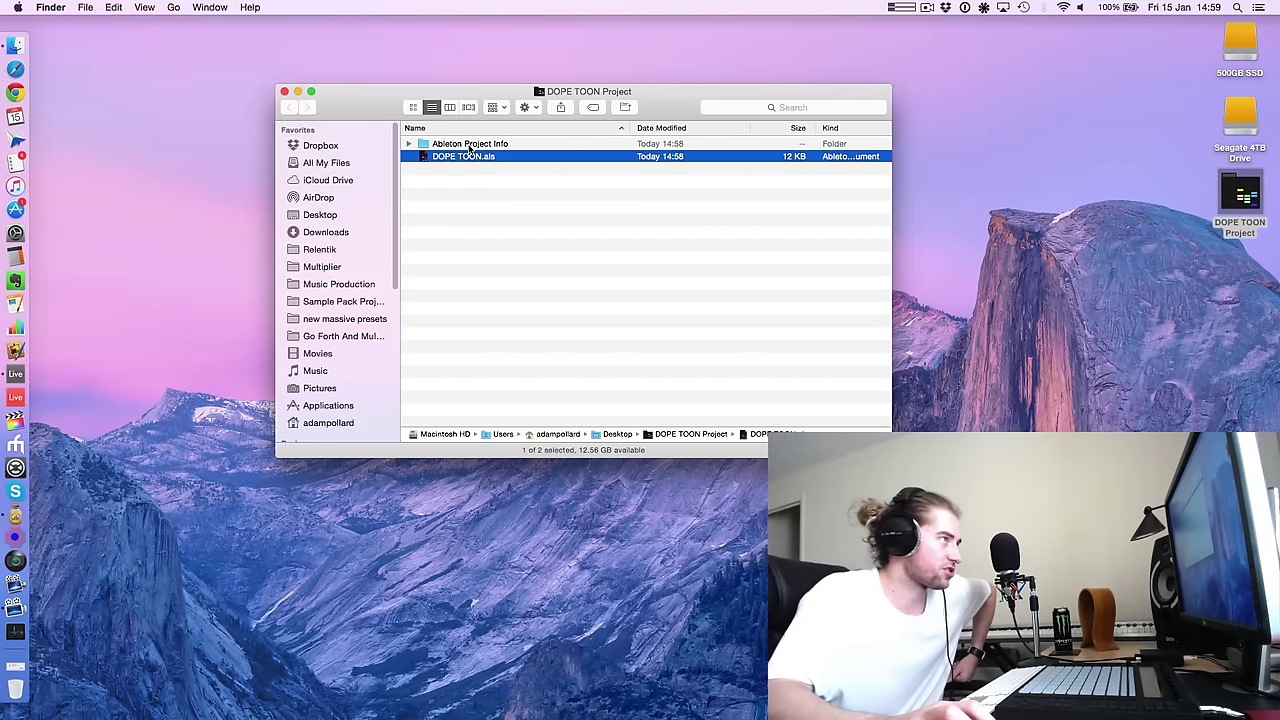
click(469, 146)
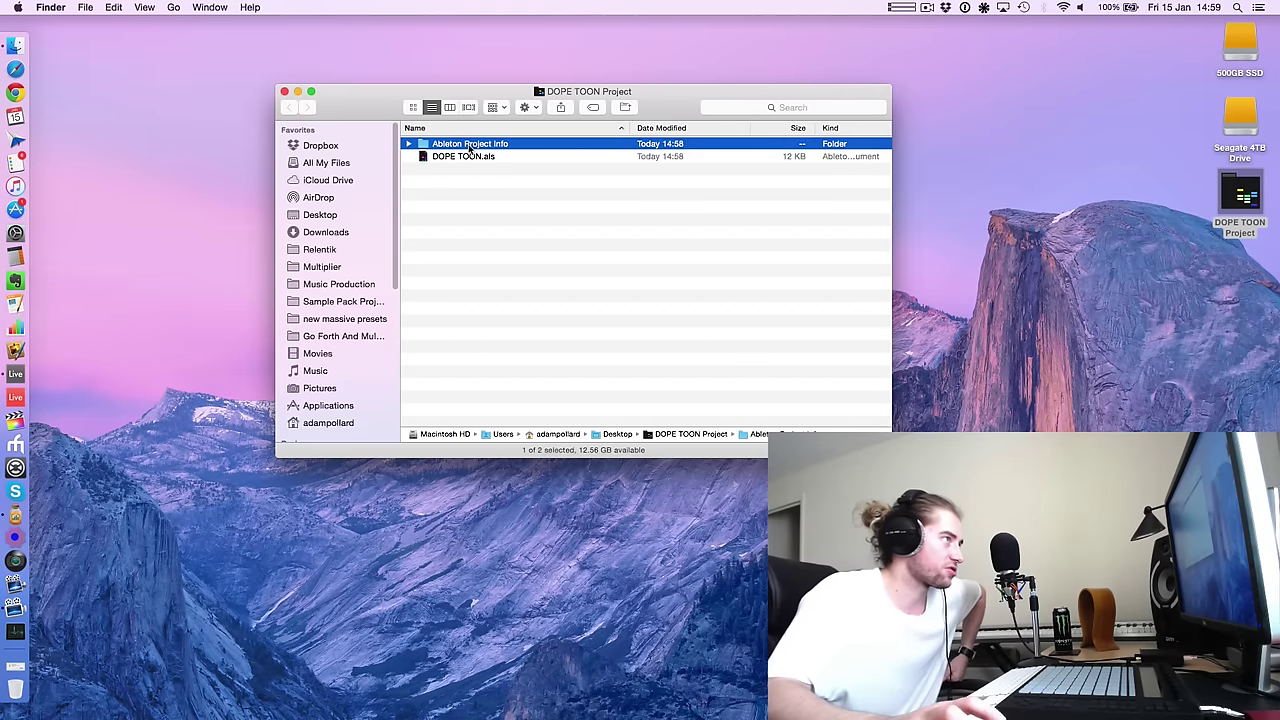
click(284, 91)
key(ctrl+Up)
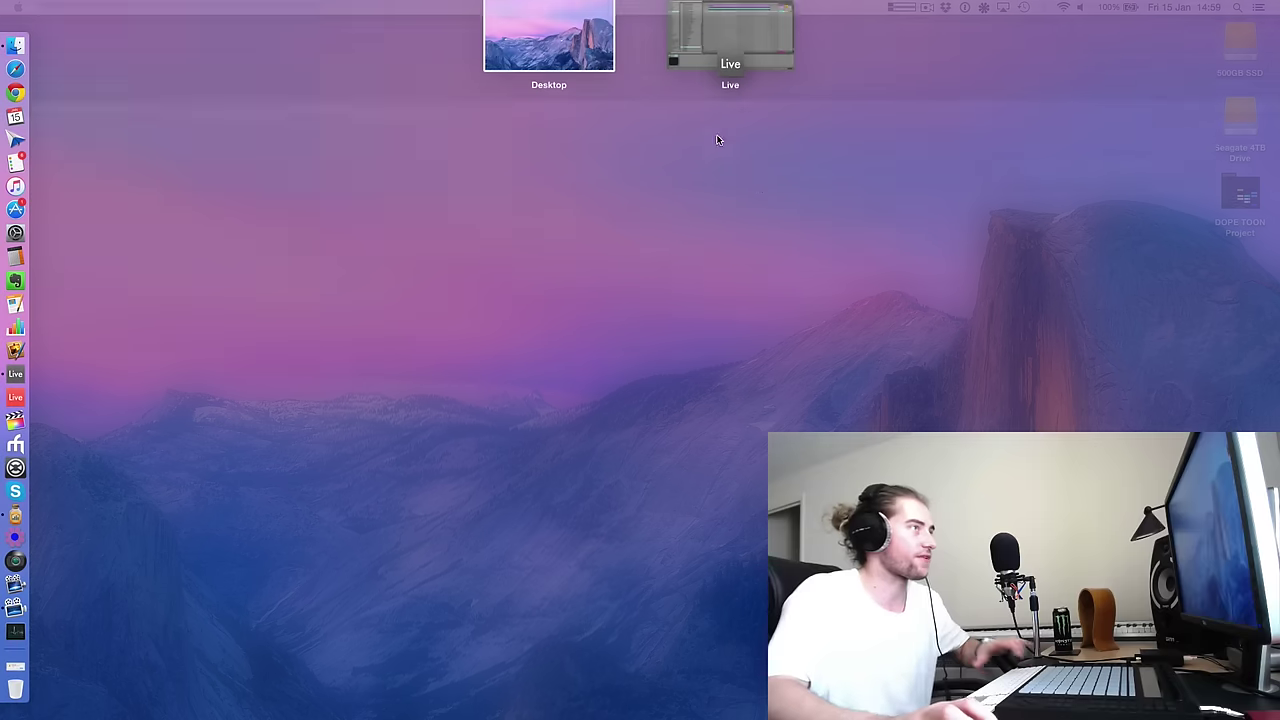
- Back in Live, play the XF_Loop_006 clip from its beginning to hear the loop
click(706, 54)
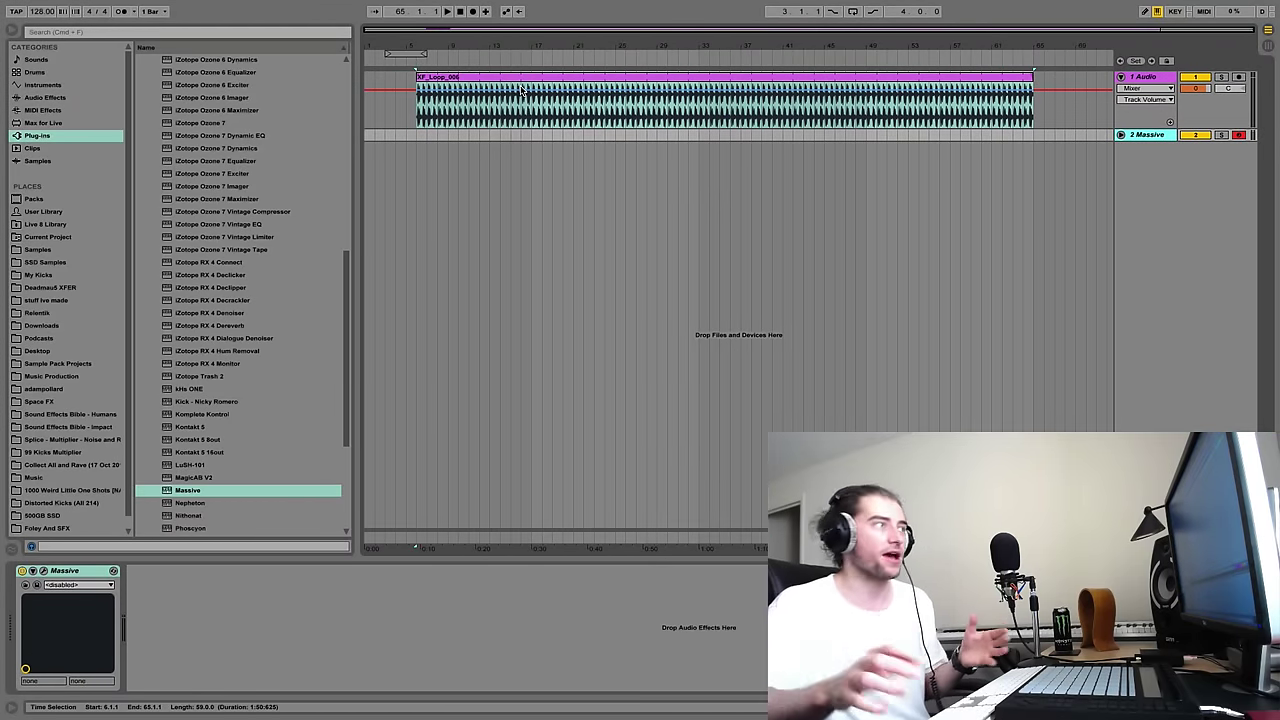
click(488, 146)
click(470, 76)
click(470, 76)
key(space)
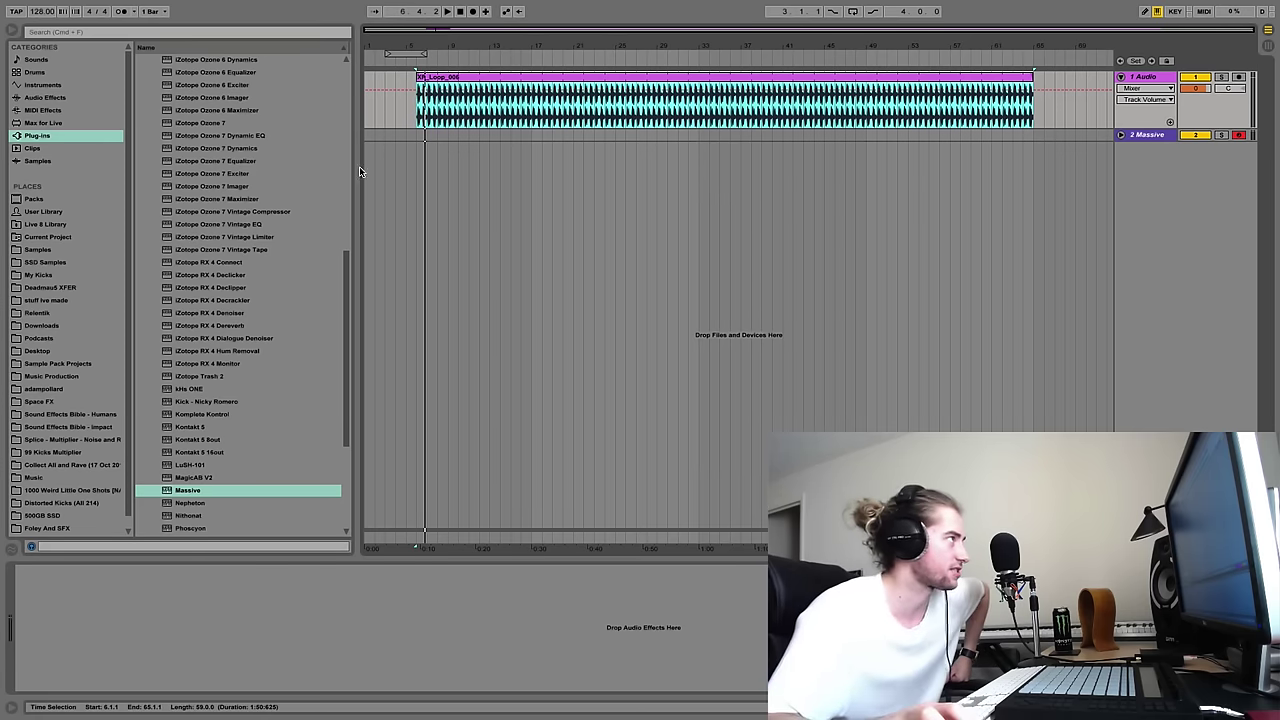
mouse_move(115, 5)
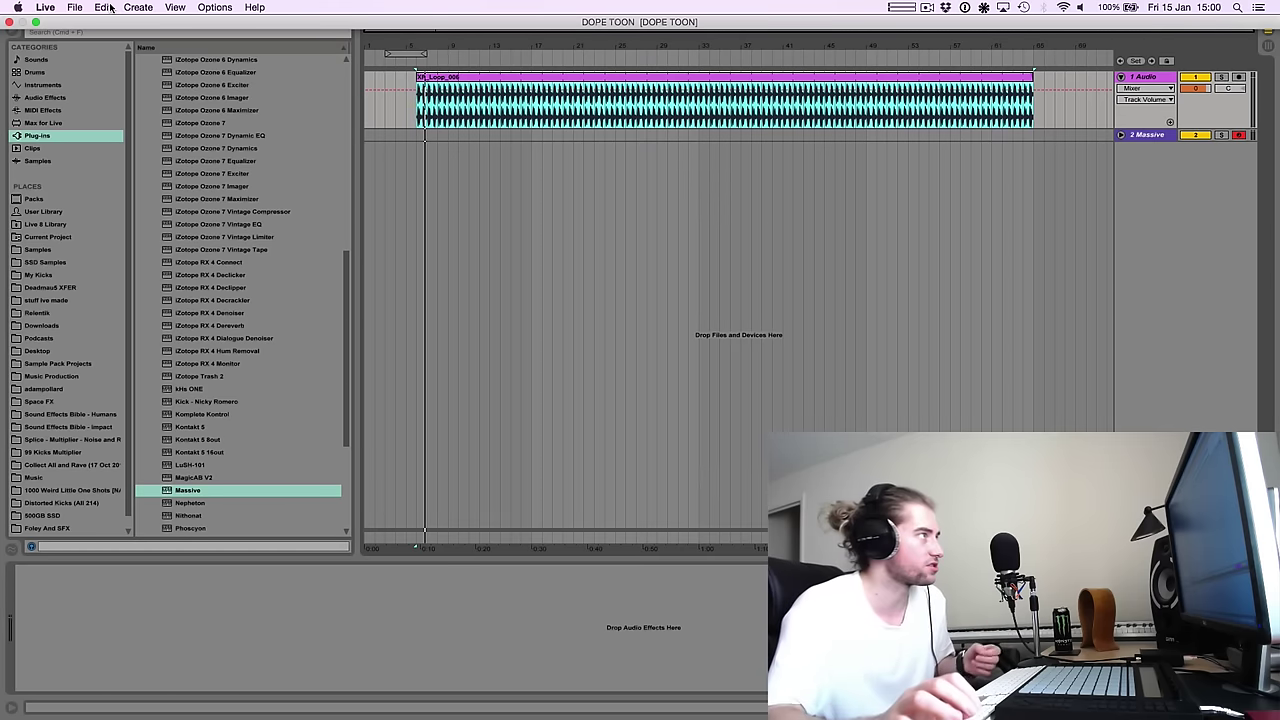
- Run Collect All and Save, keeping all four media types set to Yes
click(78, 9)
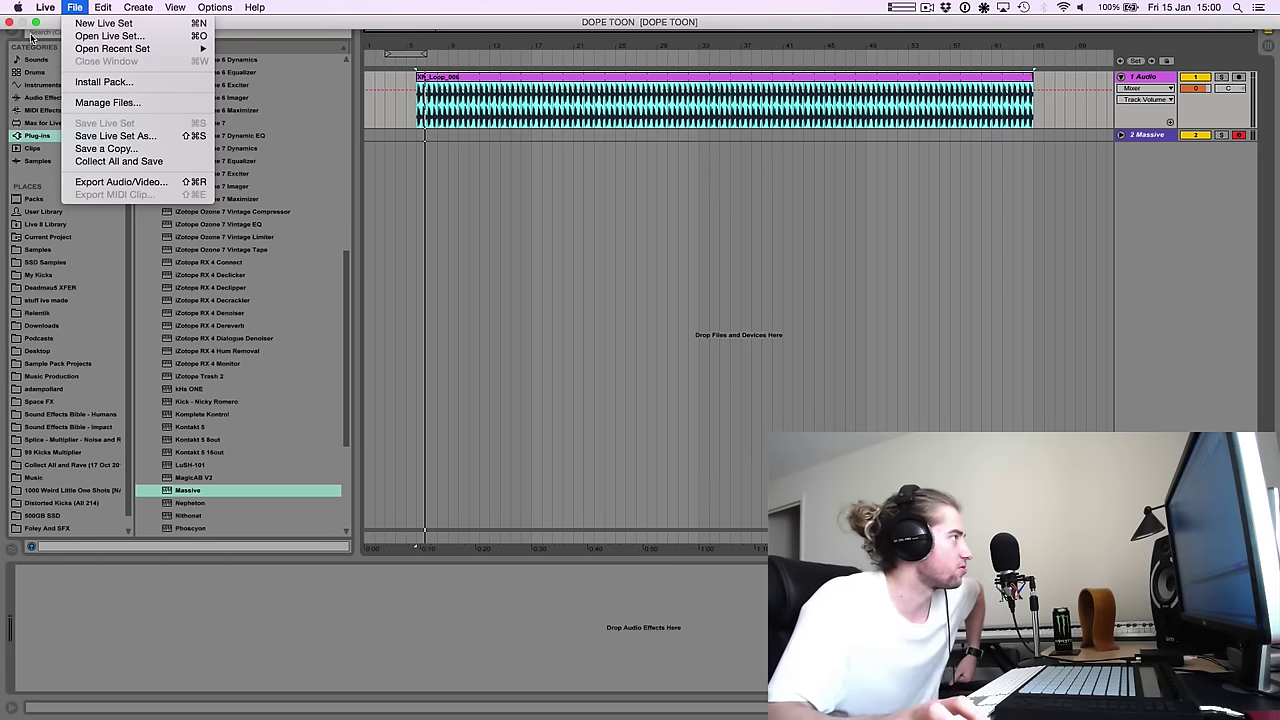
click(108, 163)
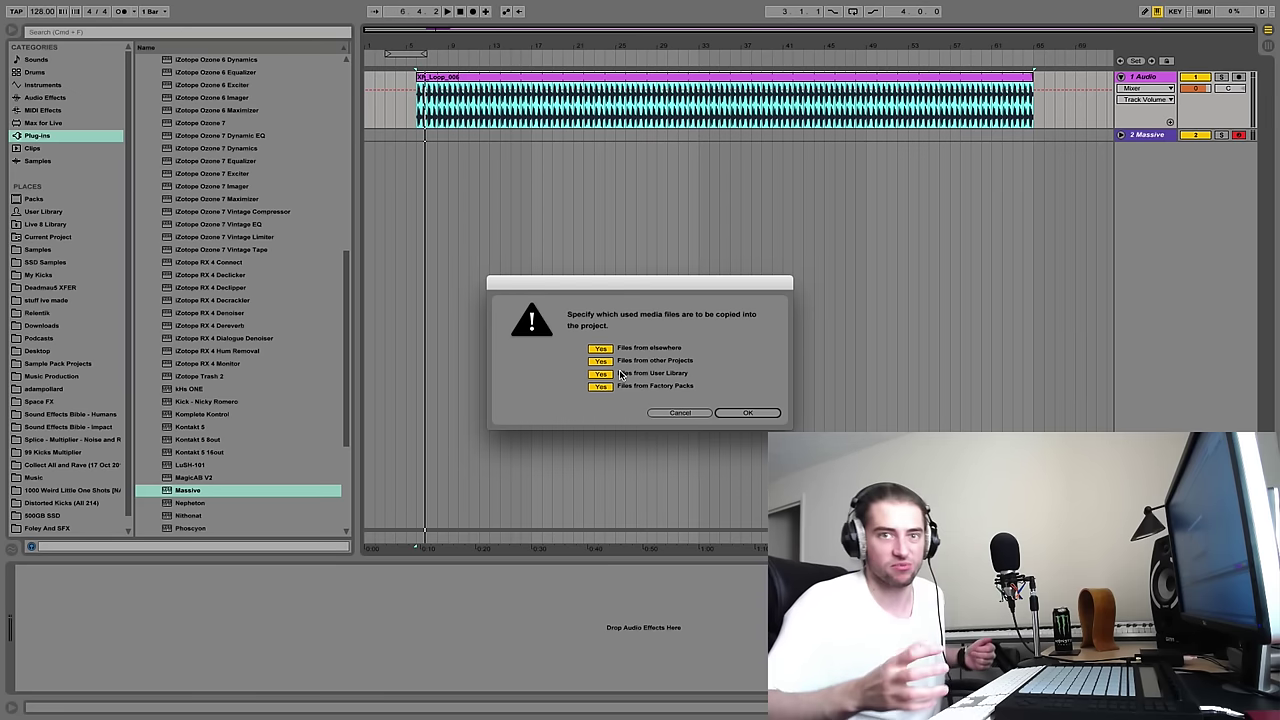
click(752, 414)
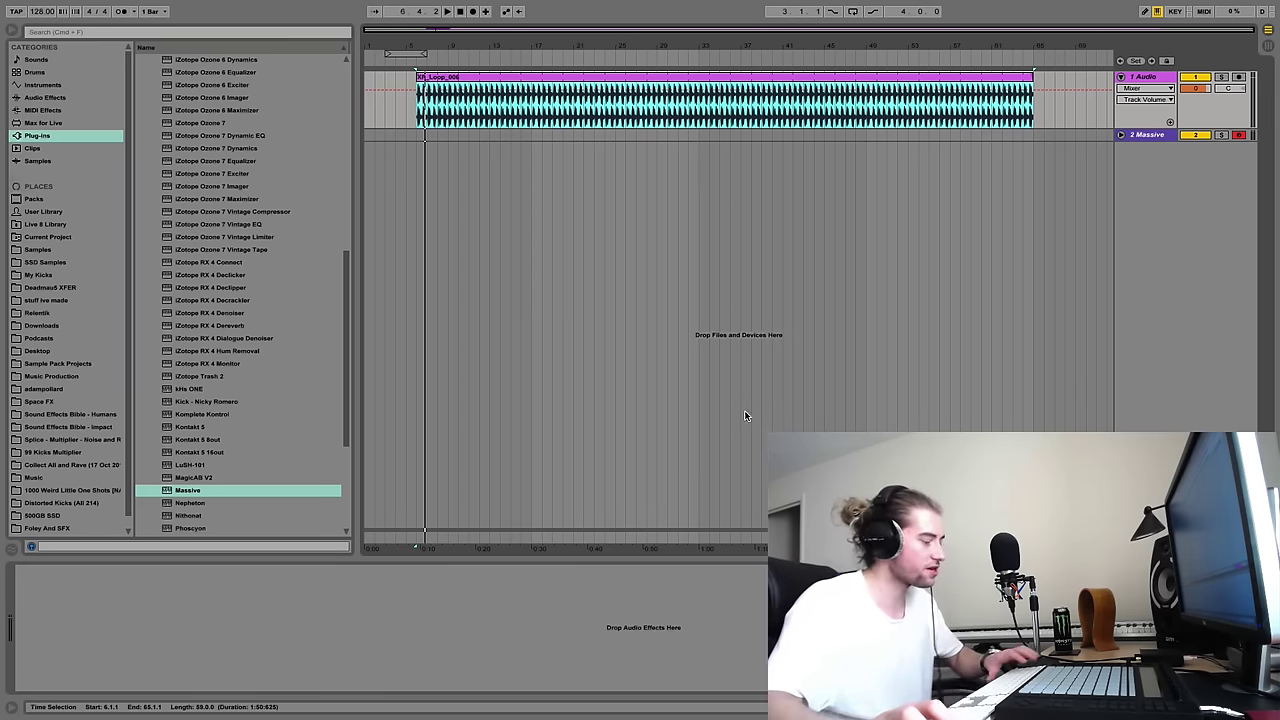
key(ctrl+Up)
click(549, 48)
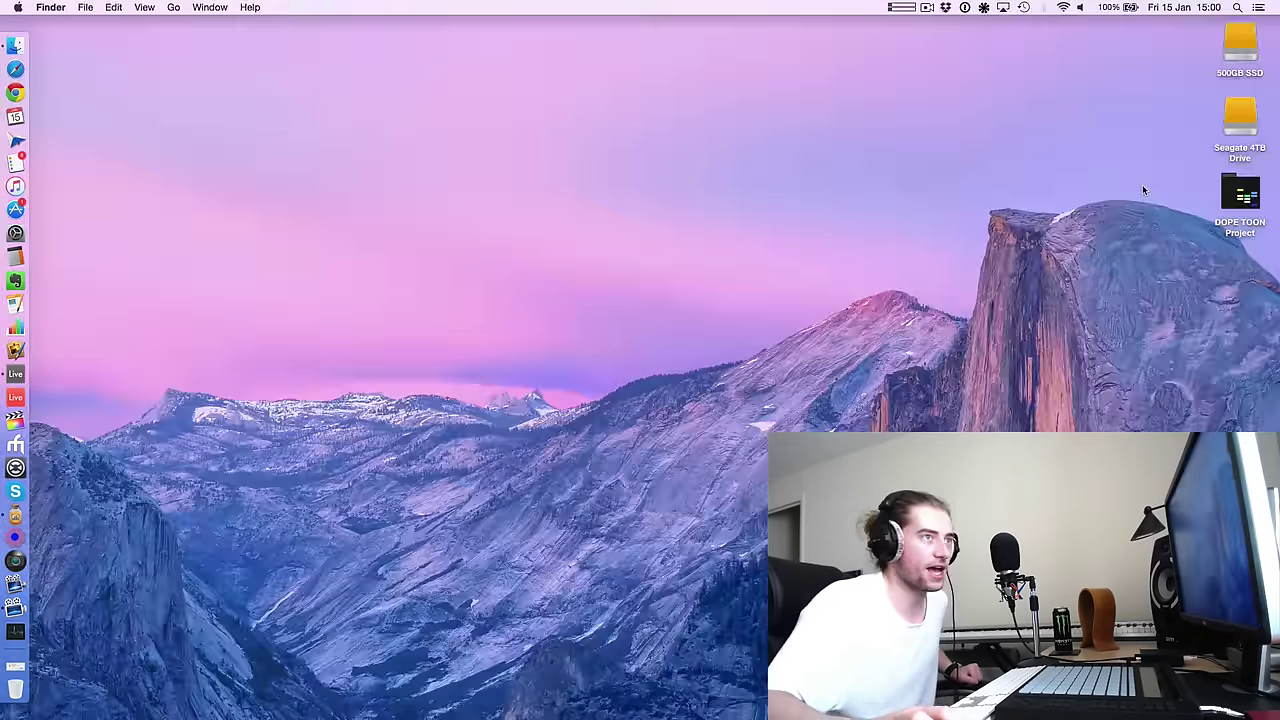
double_click(1238, 198)
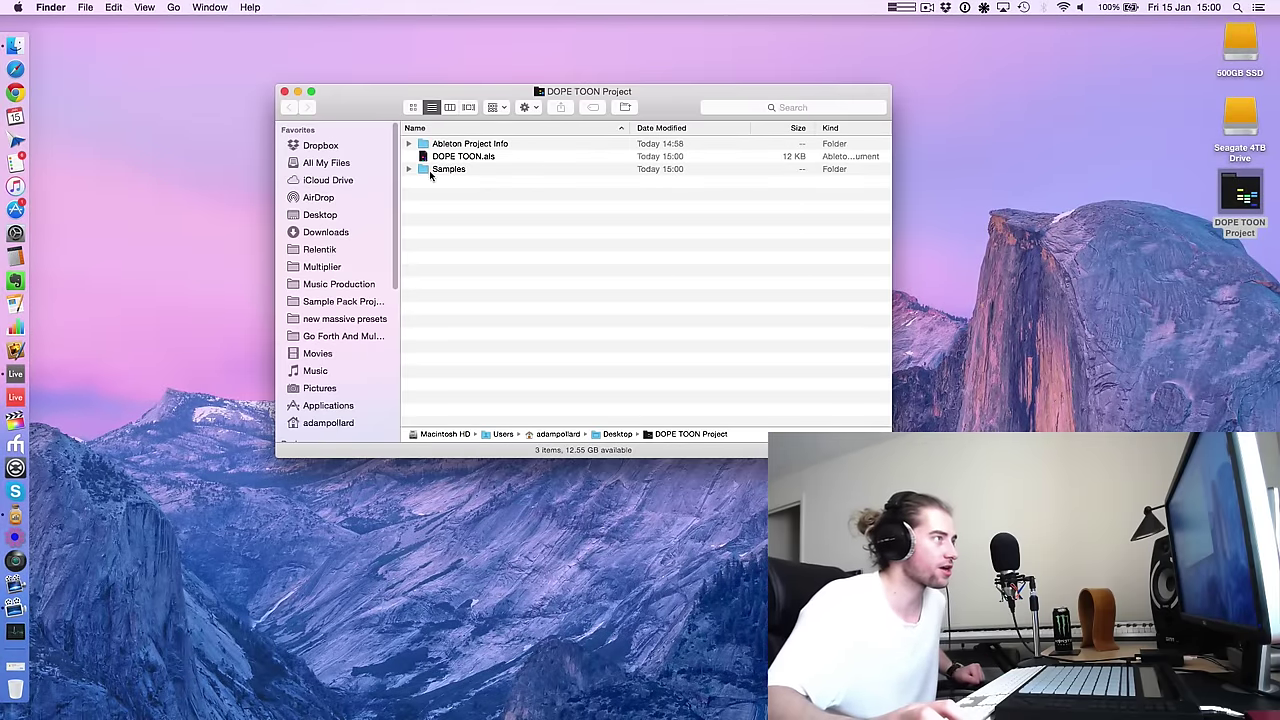
click(409, 169)
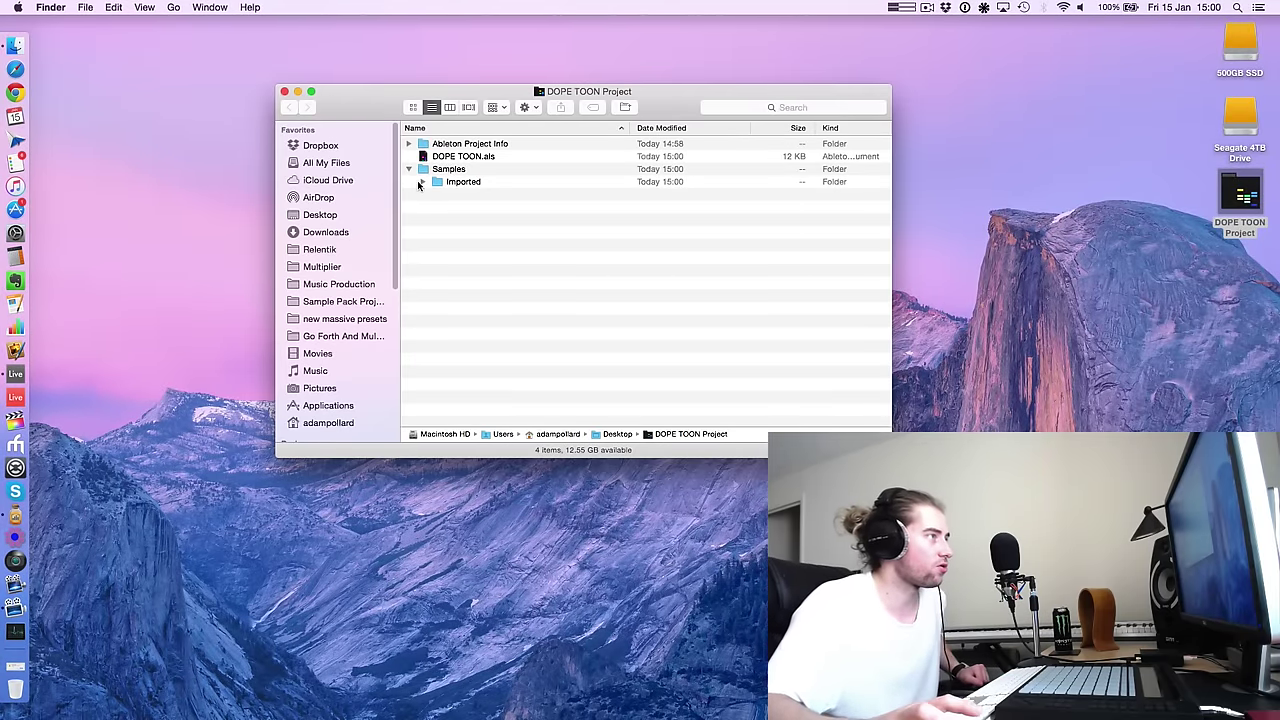
click(421, 182)
click(430, 194)
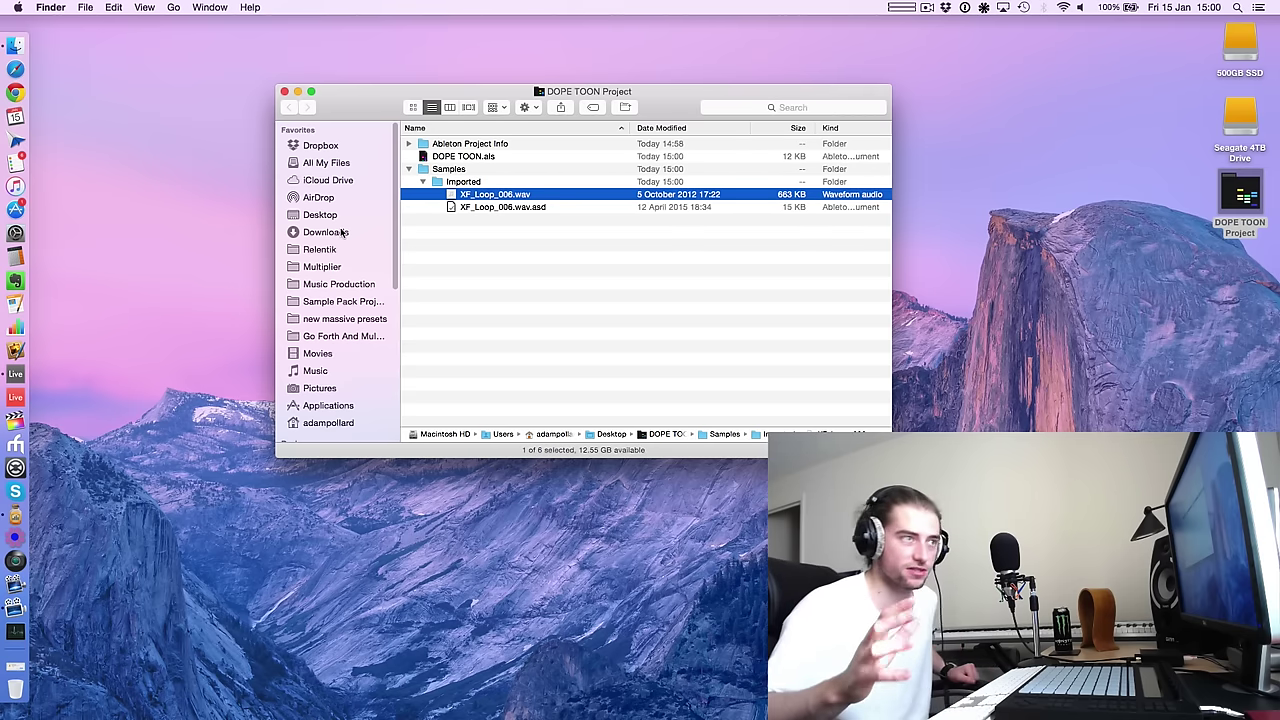
click(1242, 200)
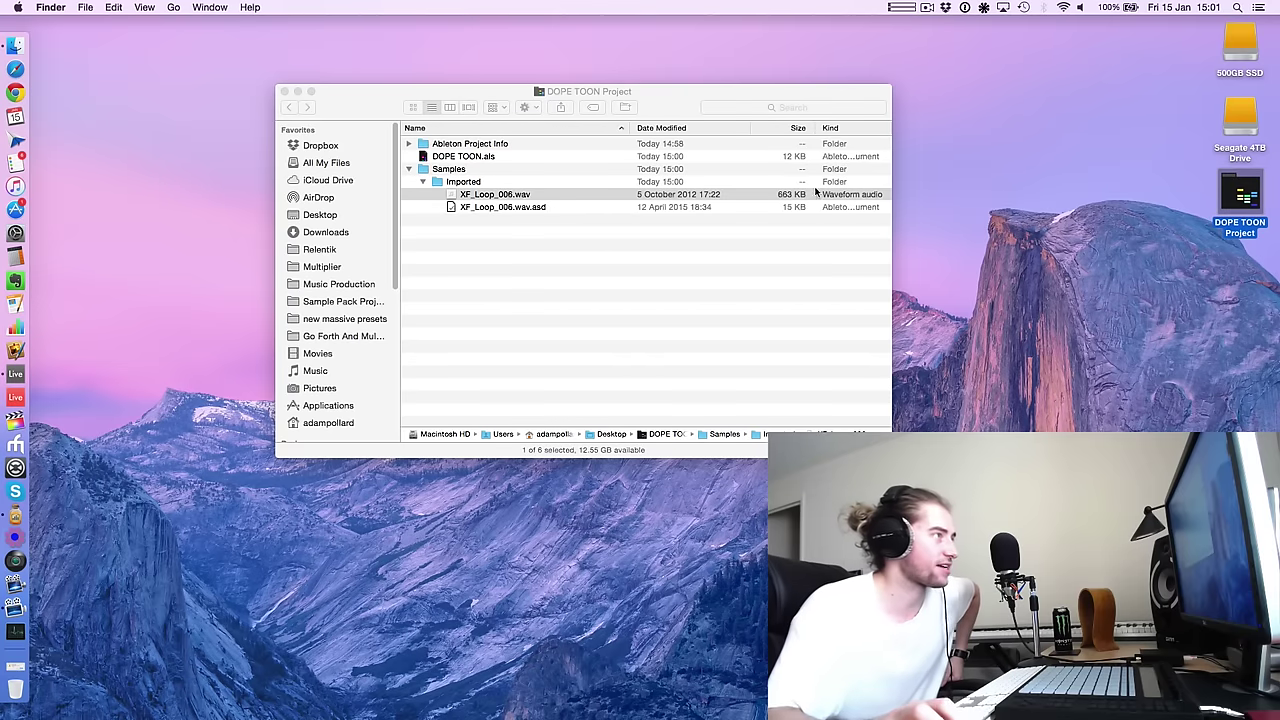
click(340, 106)
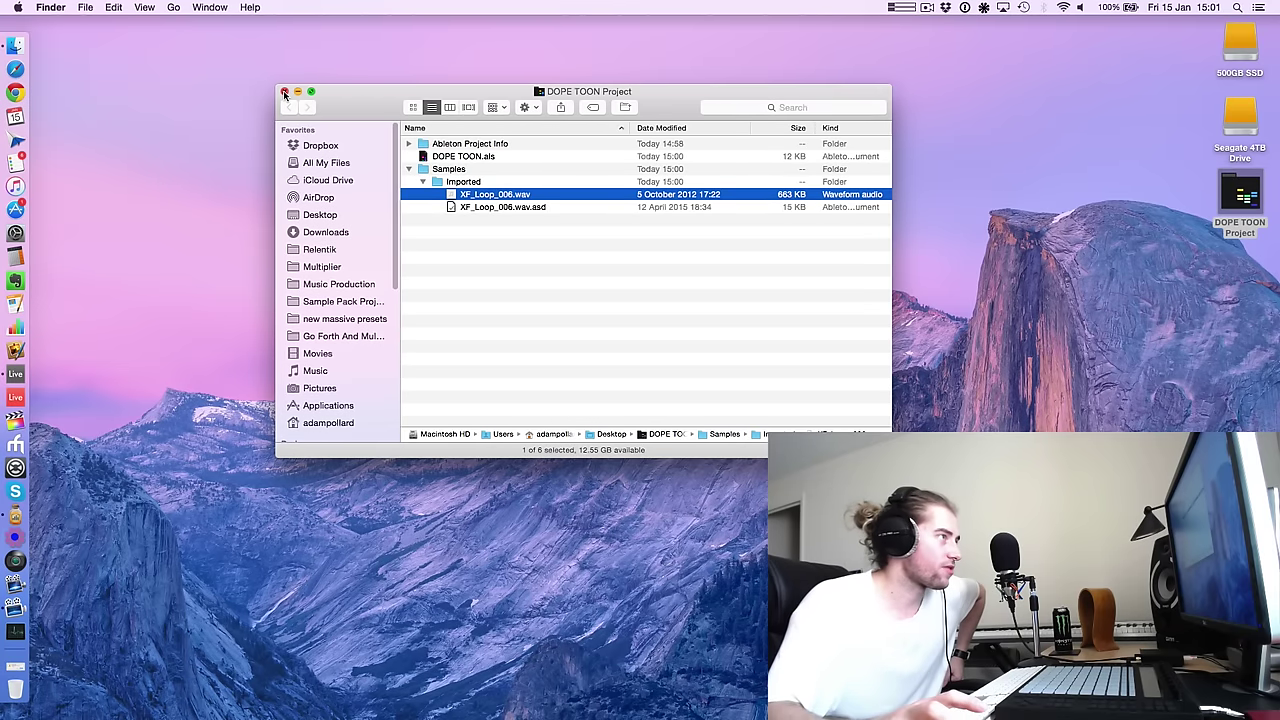
click(284, 92)
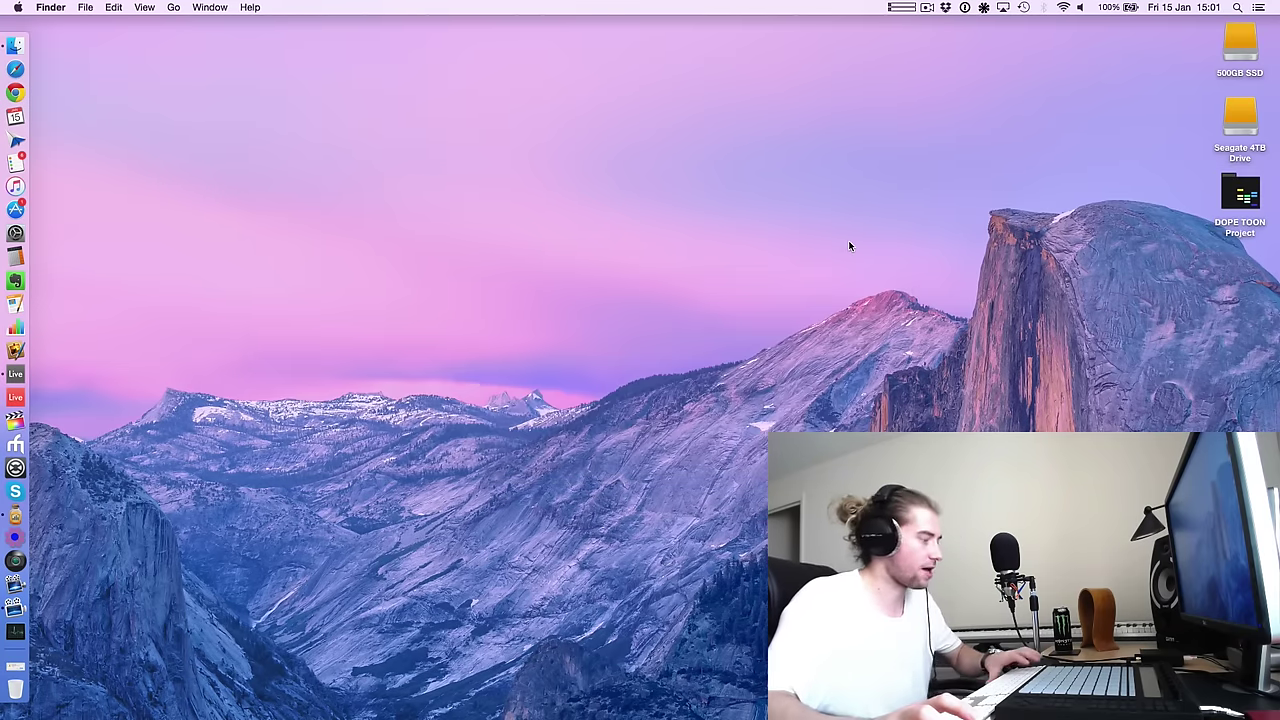
- Insert an empty MIDI clip over a short range on the 2 Massive track
key(ctrl+Up)
click(745, 45)
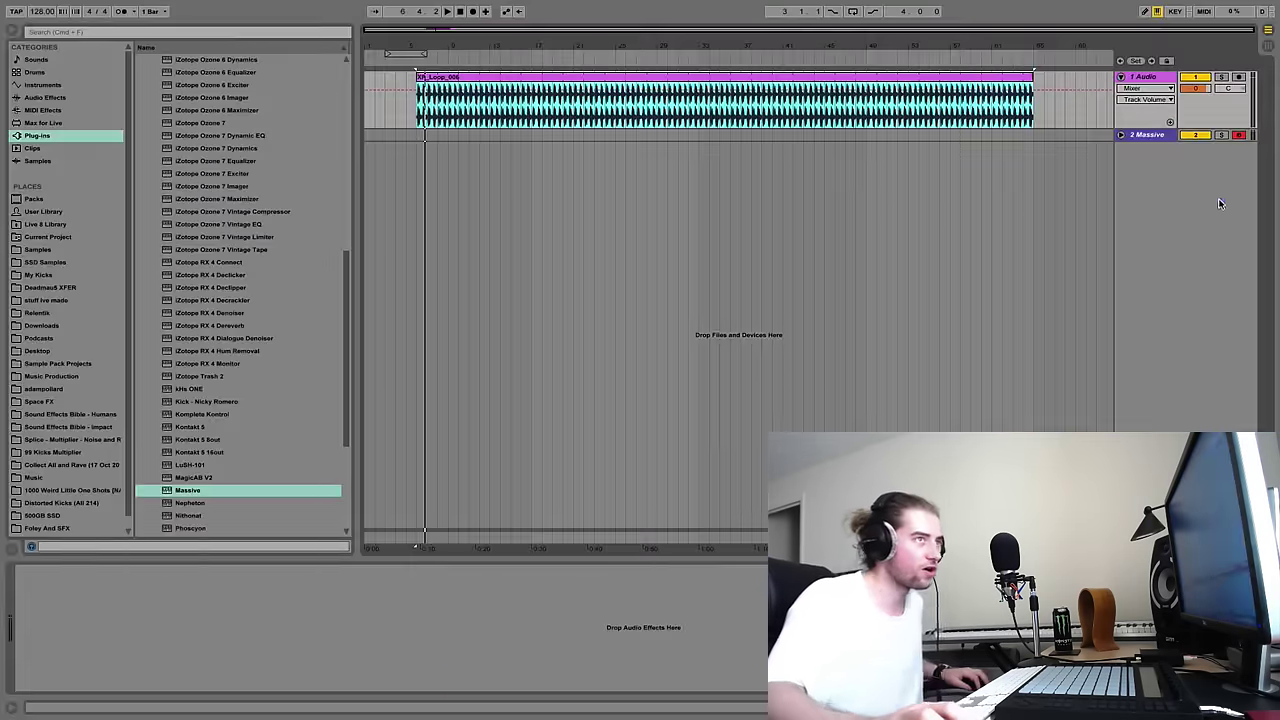
click(1152, 135)
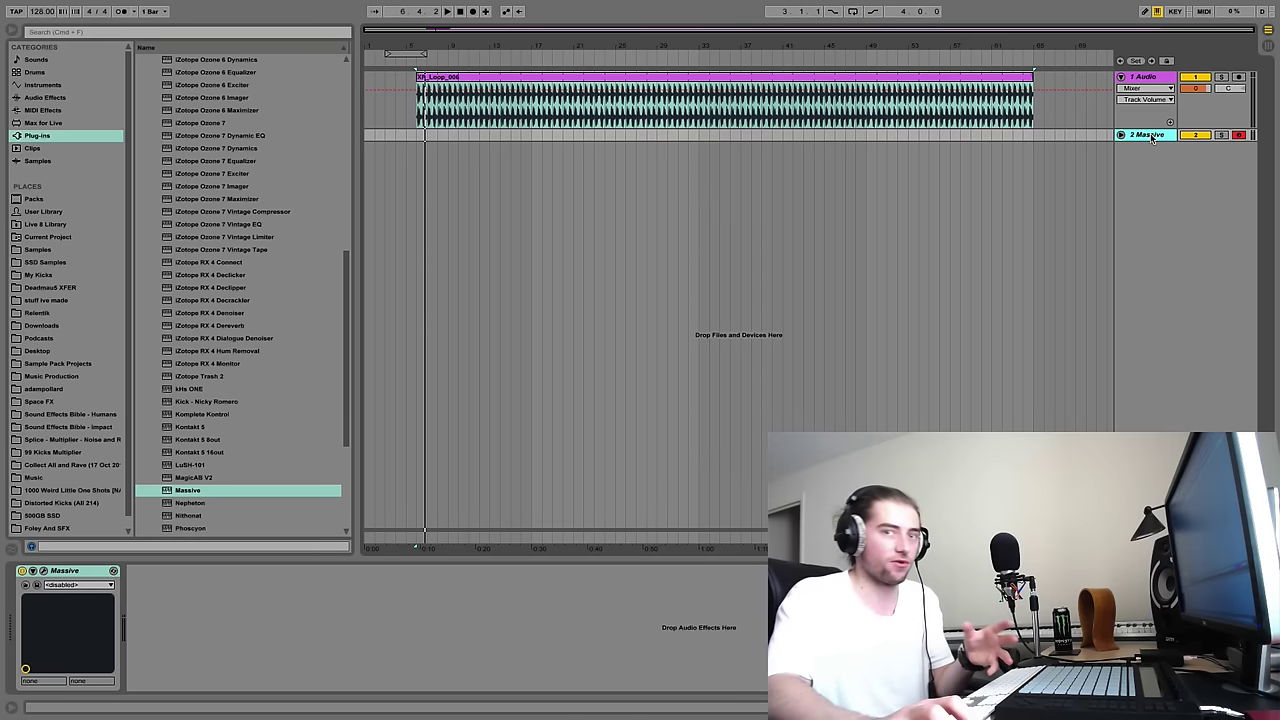
click(455, 137)
drag(455, 137, 487, 137)
right_click(480, 136)
click(530, 199)
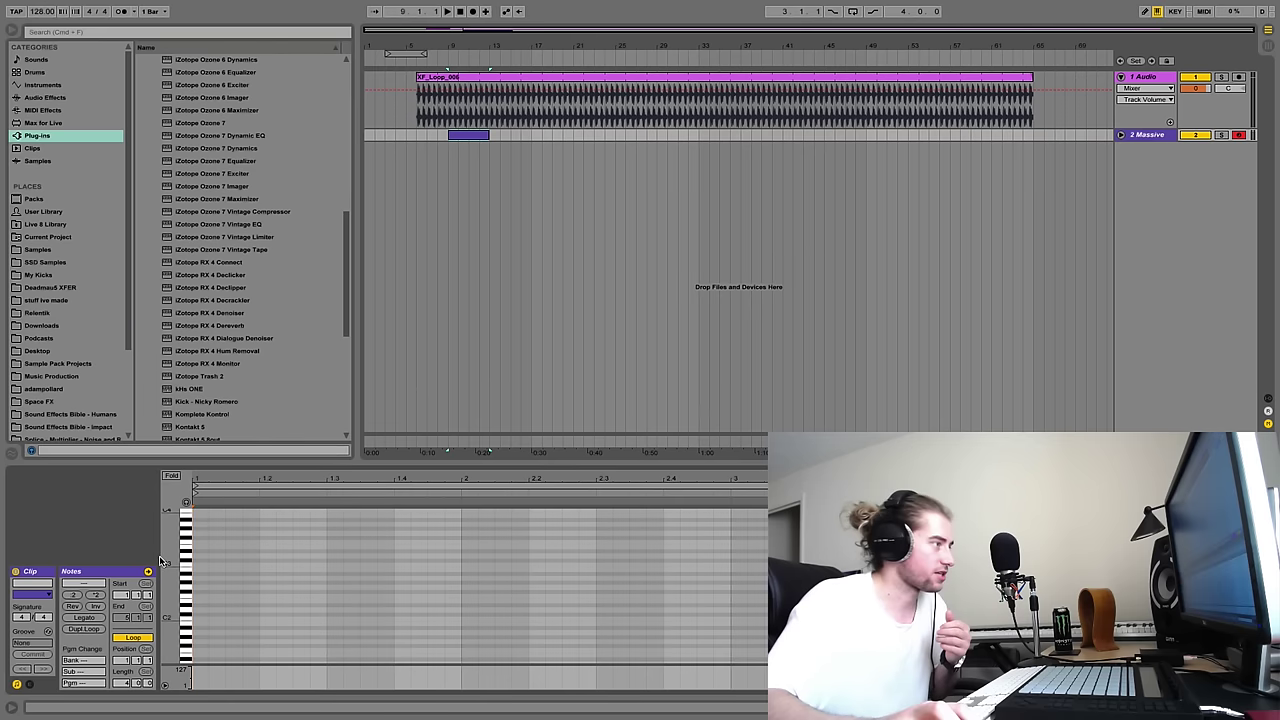
- Draw a short E3 note and a long D2 note from 2.2.3, then unfold the track
double_click(217, 555)
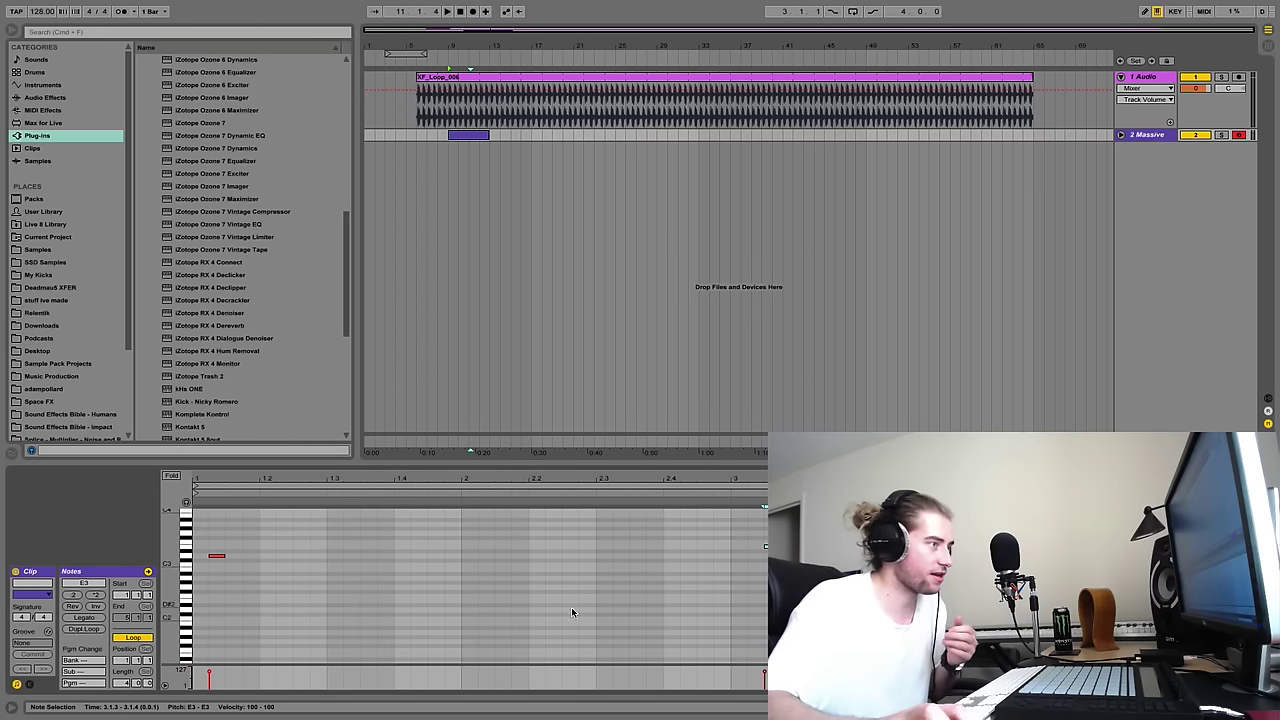
drag(571, 610, 770, 610)
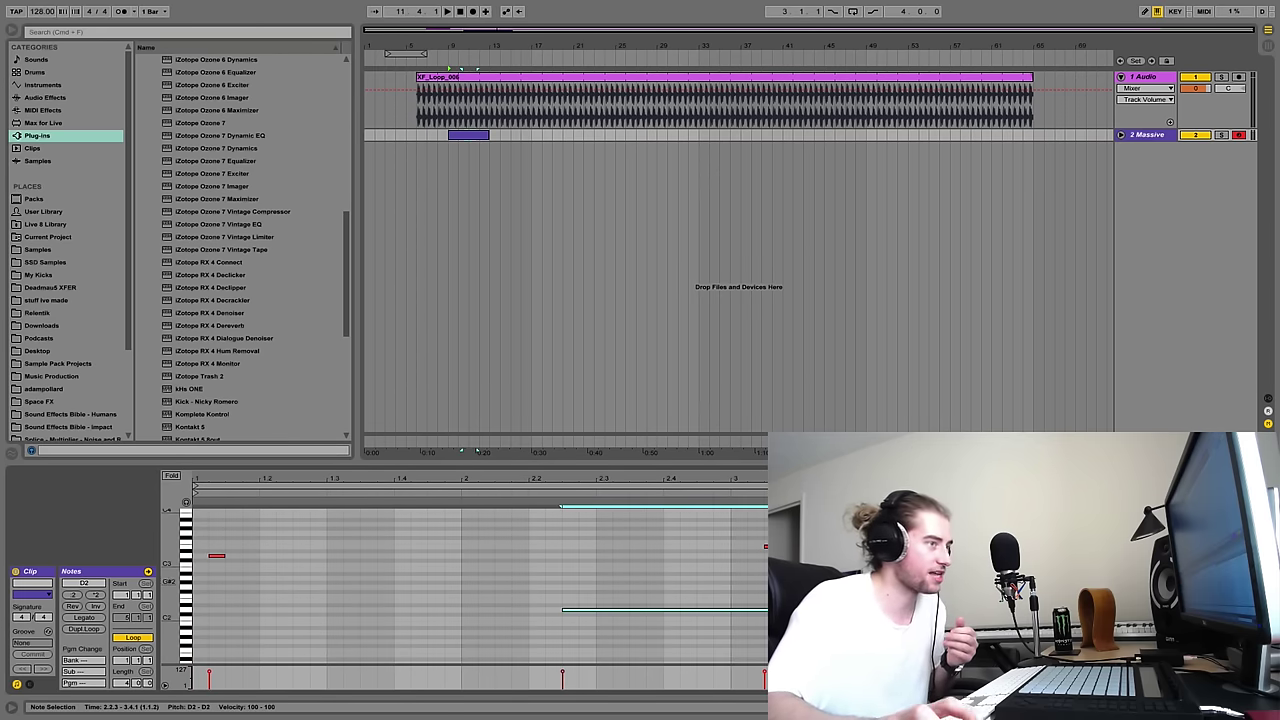
click(482, 250)
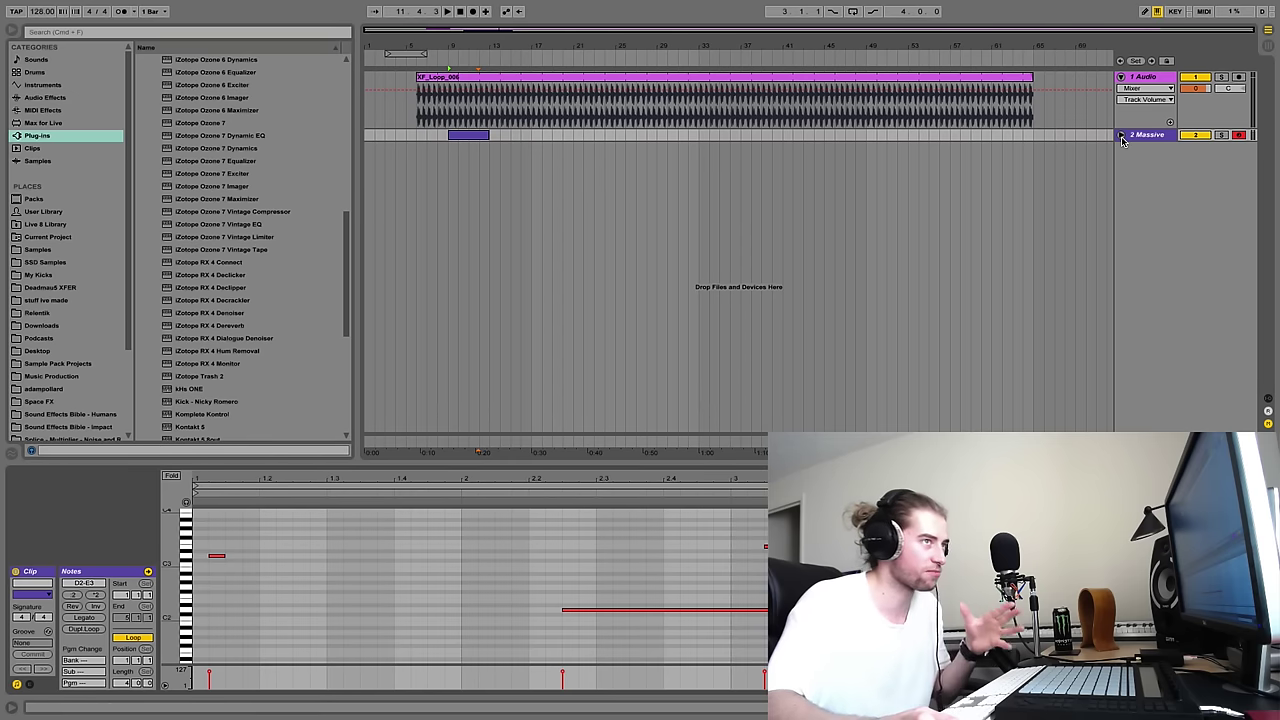
click(1121, 135)
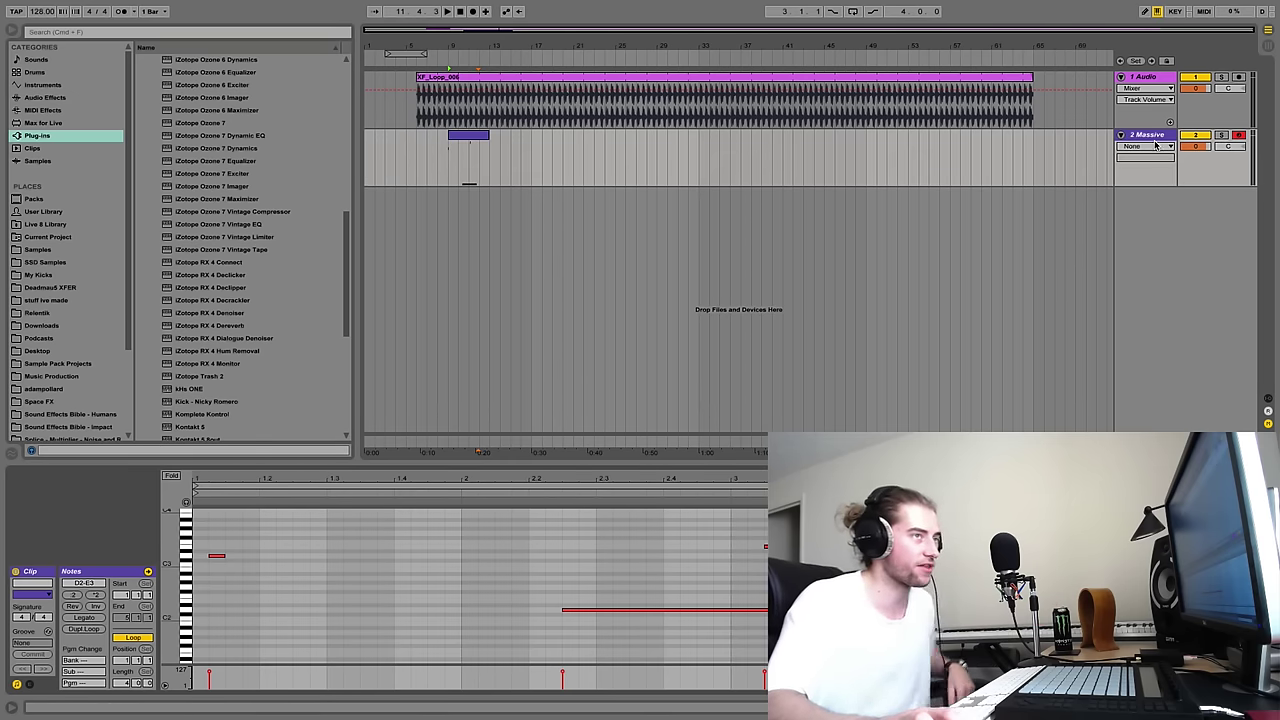
- Freeze the 2 Massive track from its header's context menu, then show all spaces
click(1150, 137)
right_click(1151, 143)
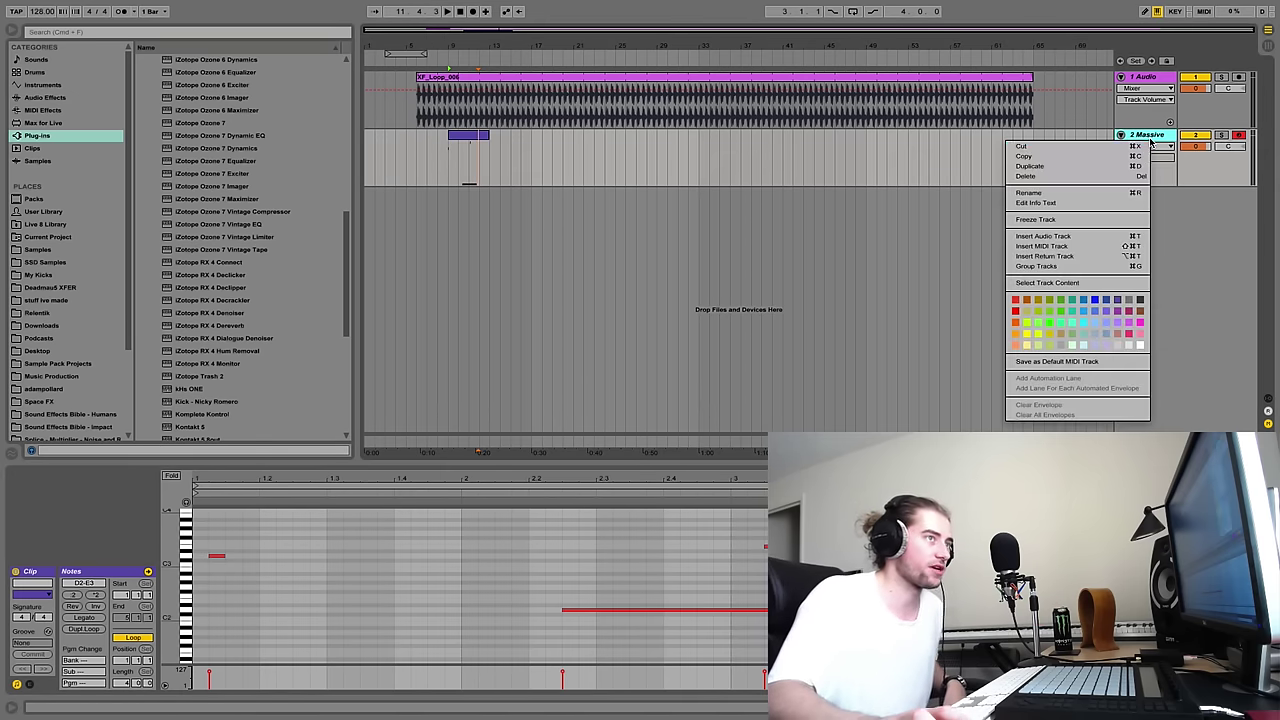
click(1080, 220)
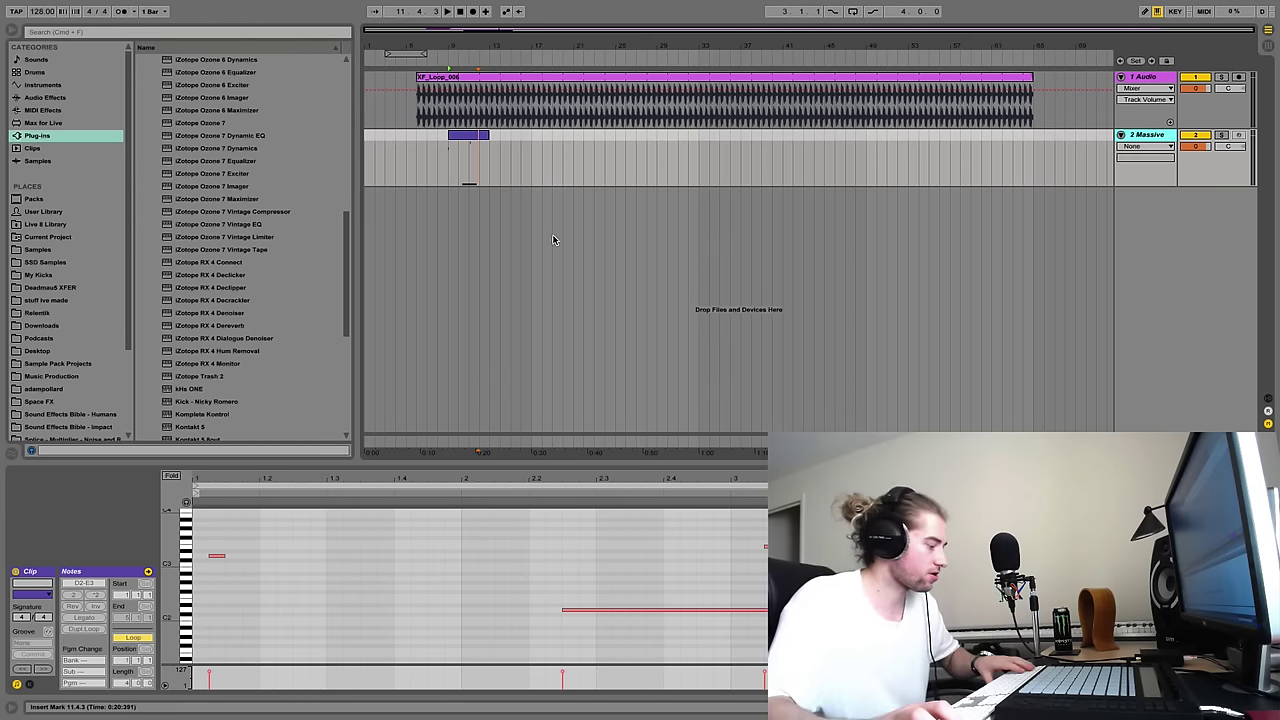
key(ctrl+Up)
- Open DOPE TOON Project, locate Freeze 2-Massive.wav in Samples/Processed/Freeze, then close the window
click(535, 73)
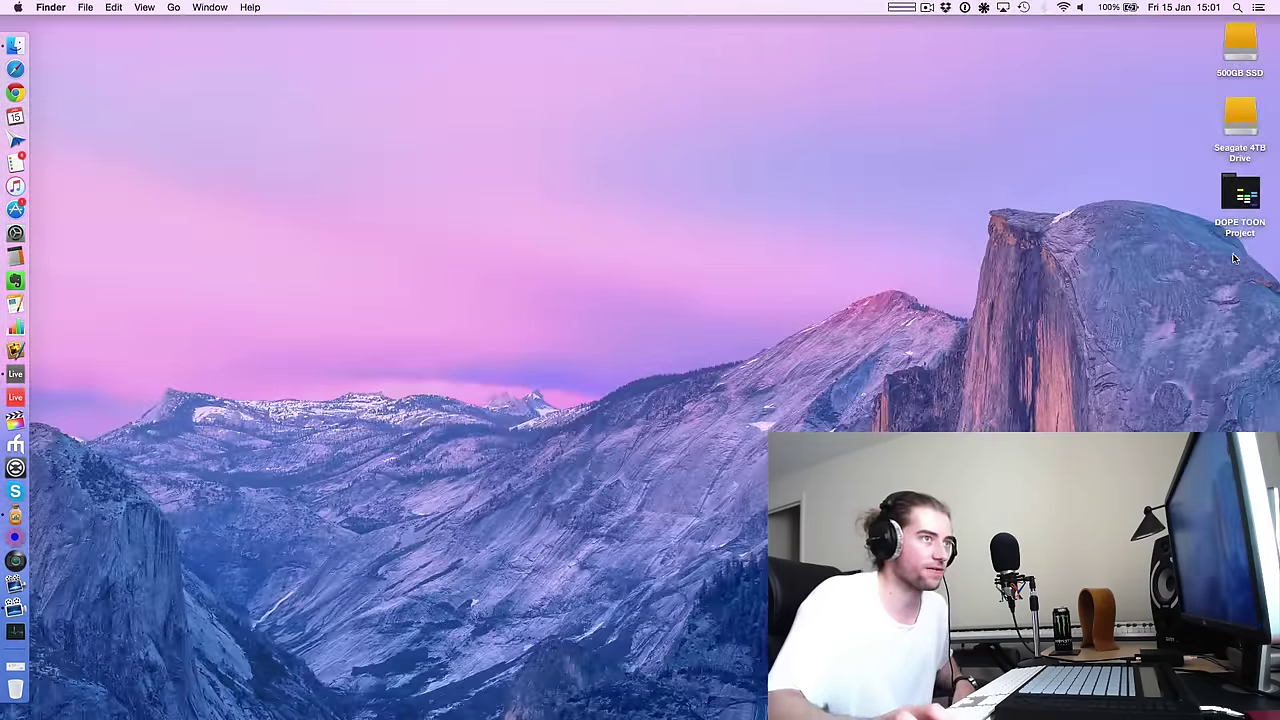
double_click(1240, 195)
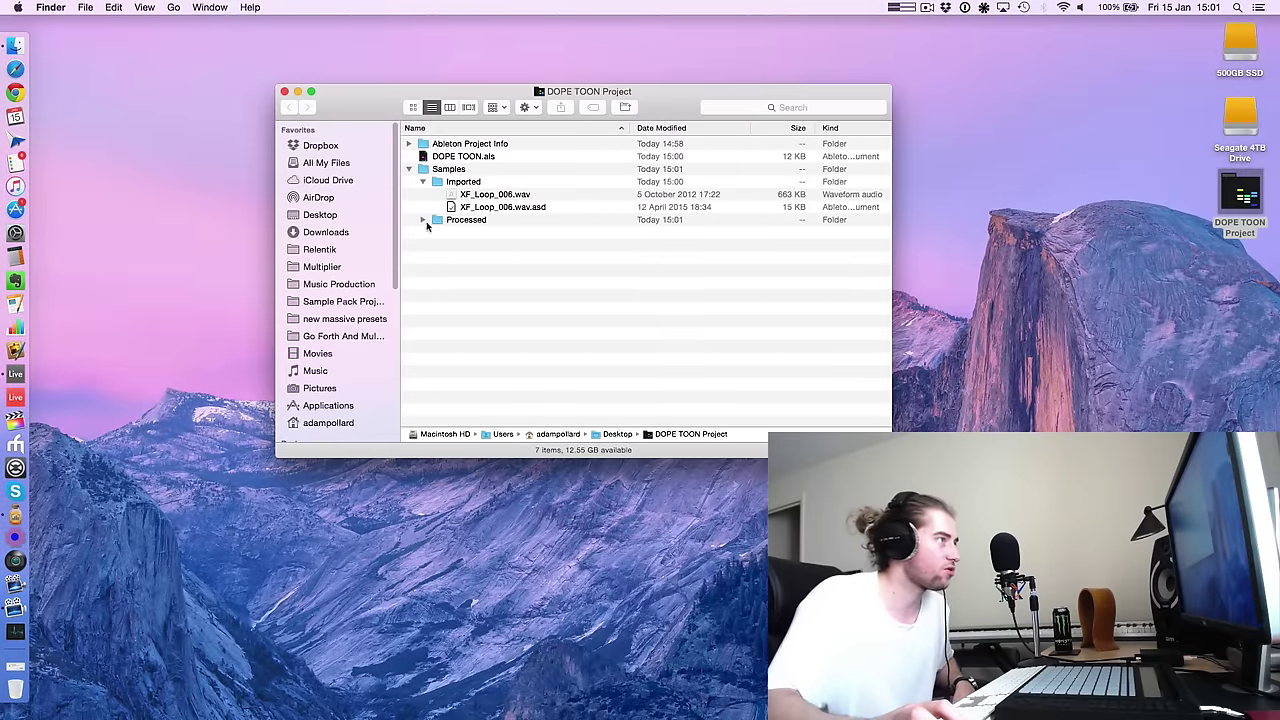
click(423, 220)
click(436, 233)
click(551, 262)
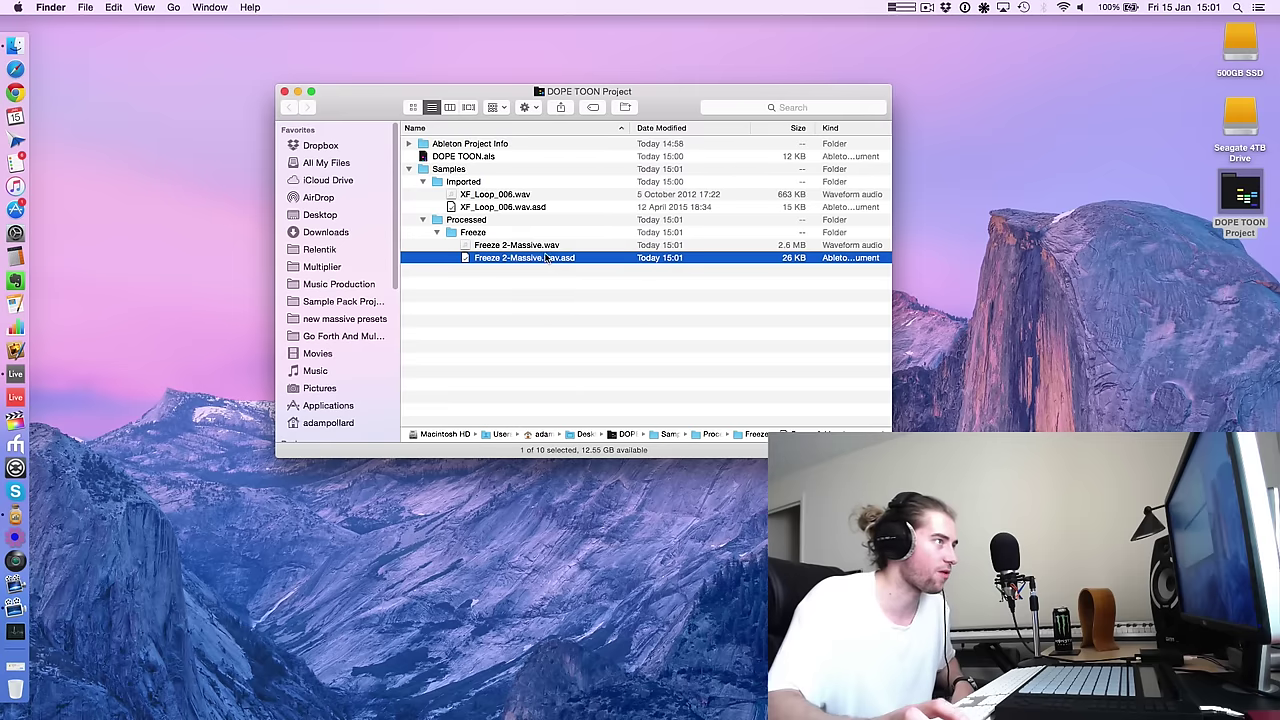
click(545, 248)
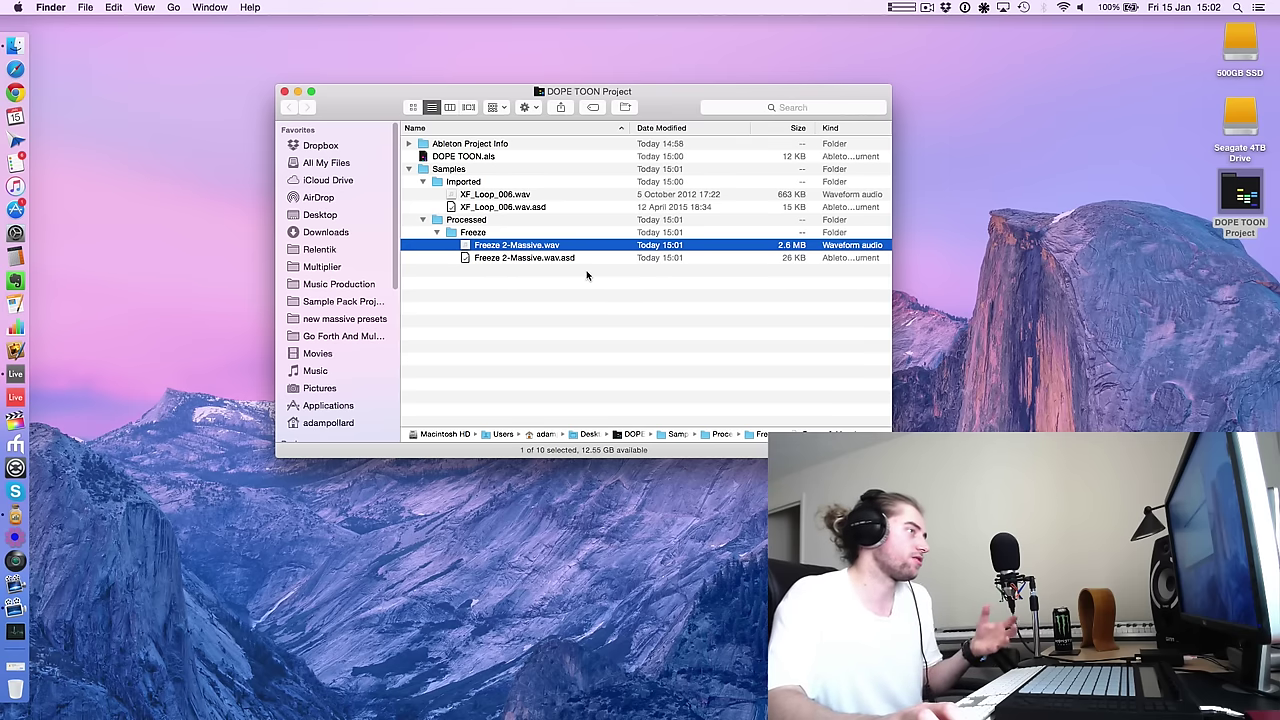
click(285, 92)
- Switch back to Live and review the frozen 2 Massive track's options menu, then dismiss it
key(ctrl+Up)
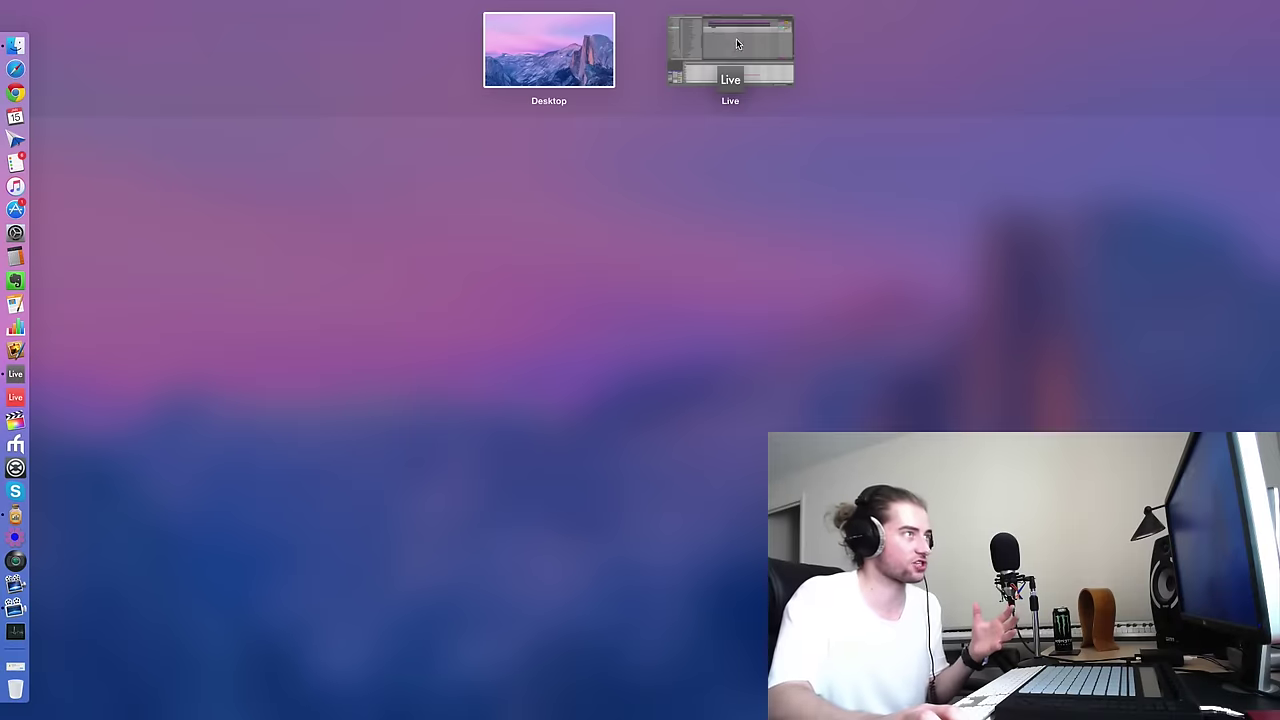
click(736, 38)
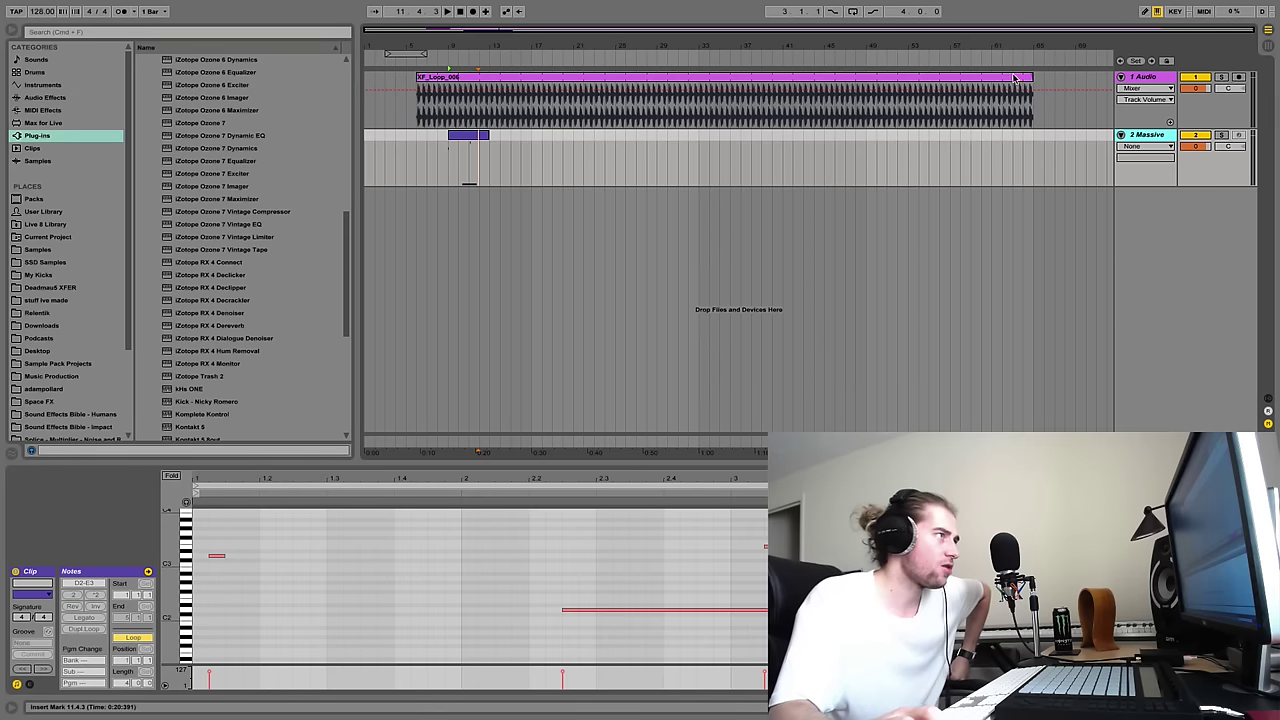
right_click(1146, 139)
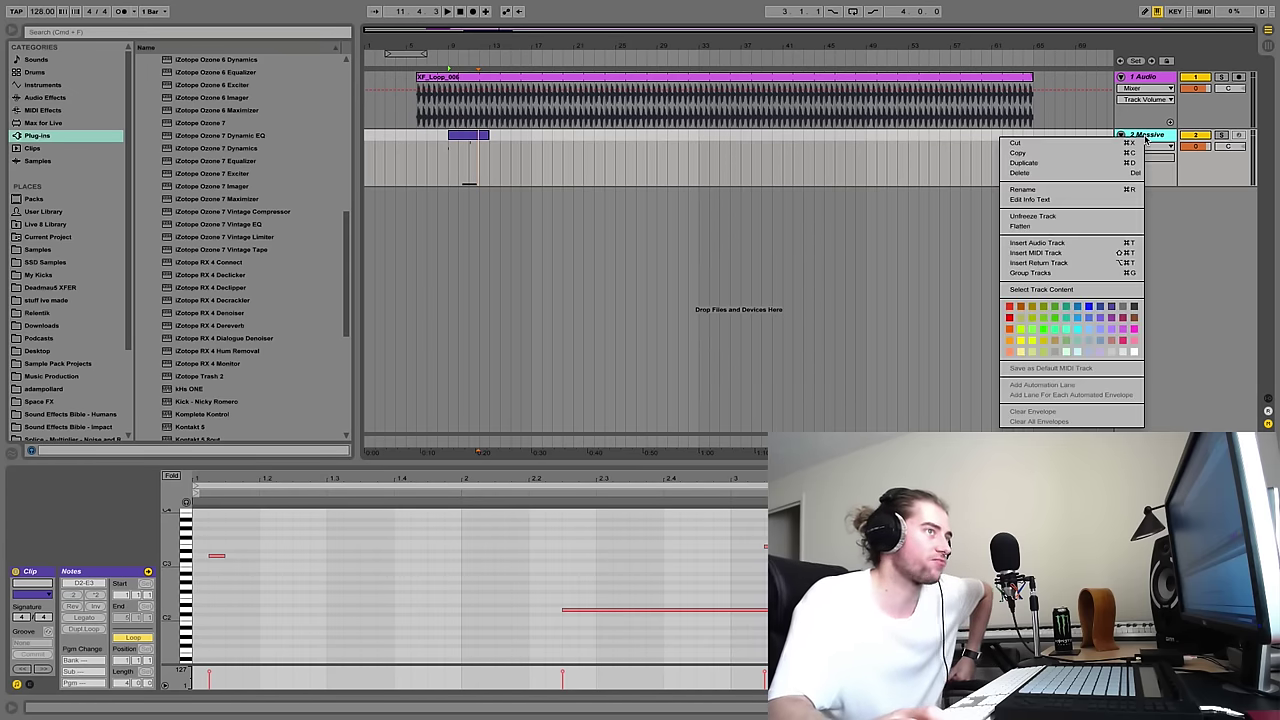
click(1043, 220)
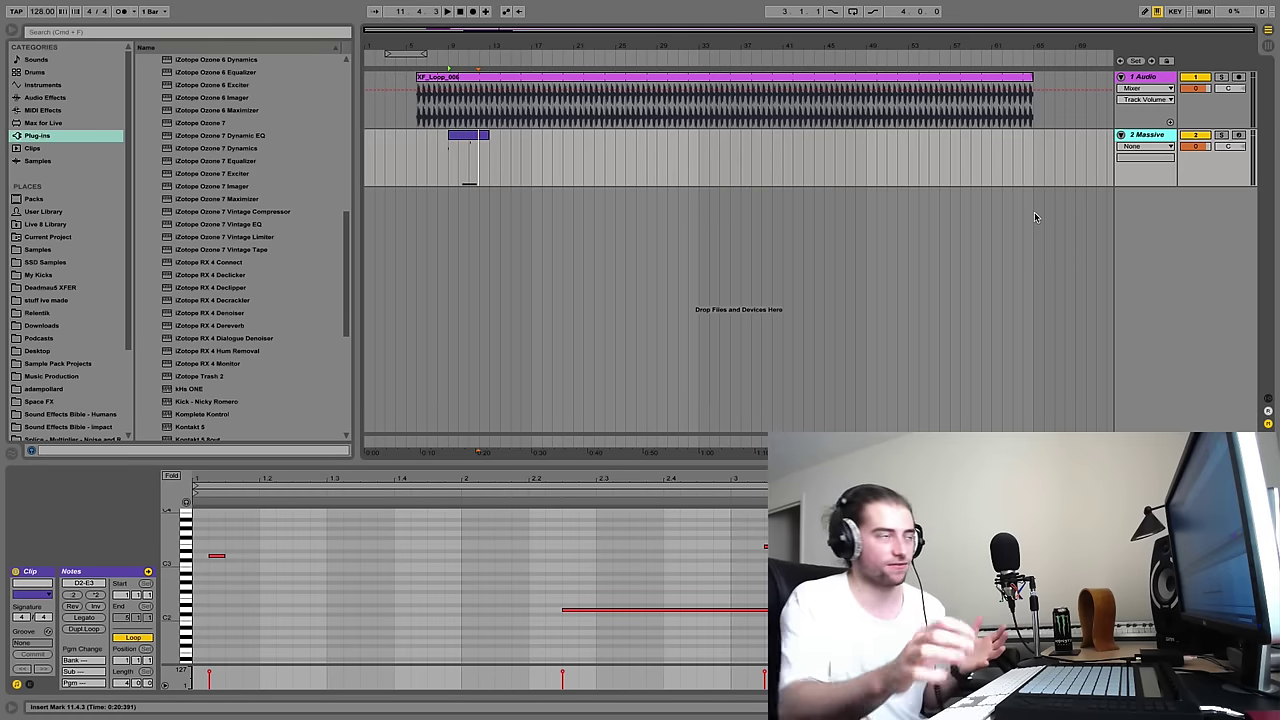
click(1034, 212)
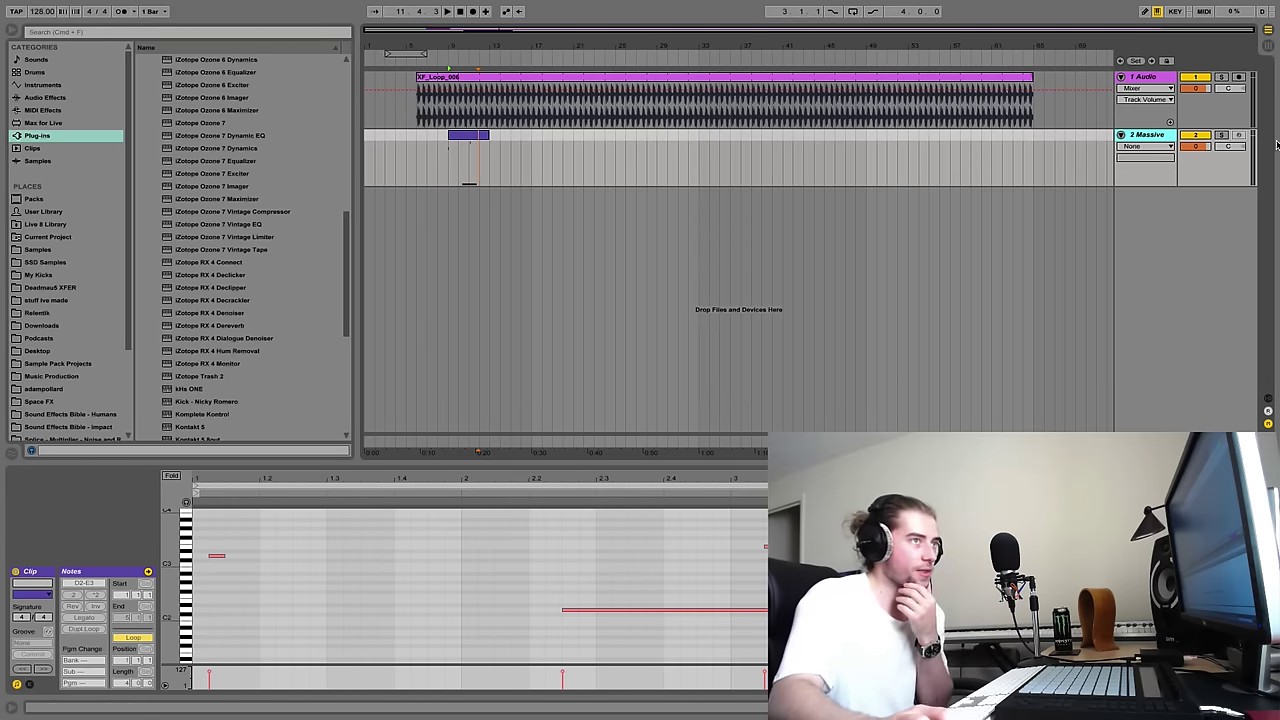
right_click(1147, 140)
click(1053, 228)
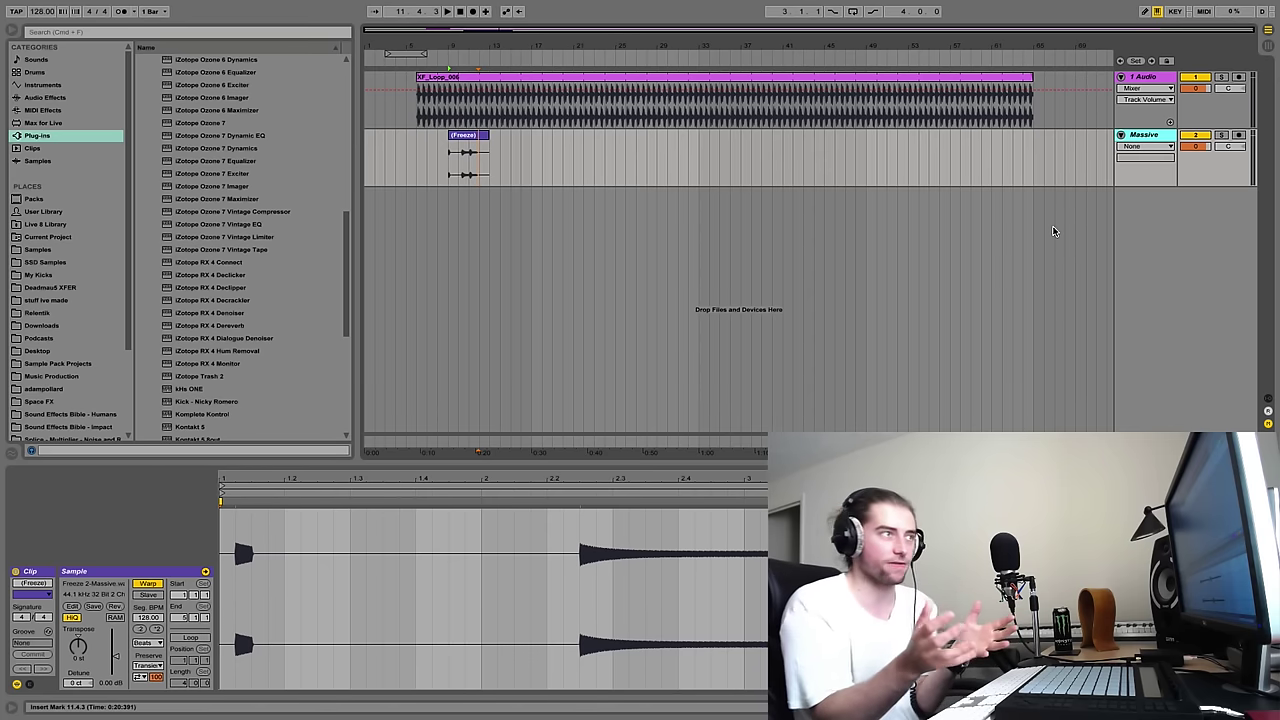
key(ctrl+z)
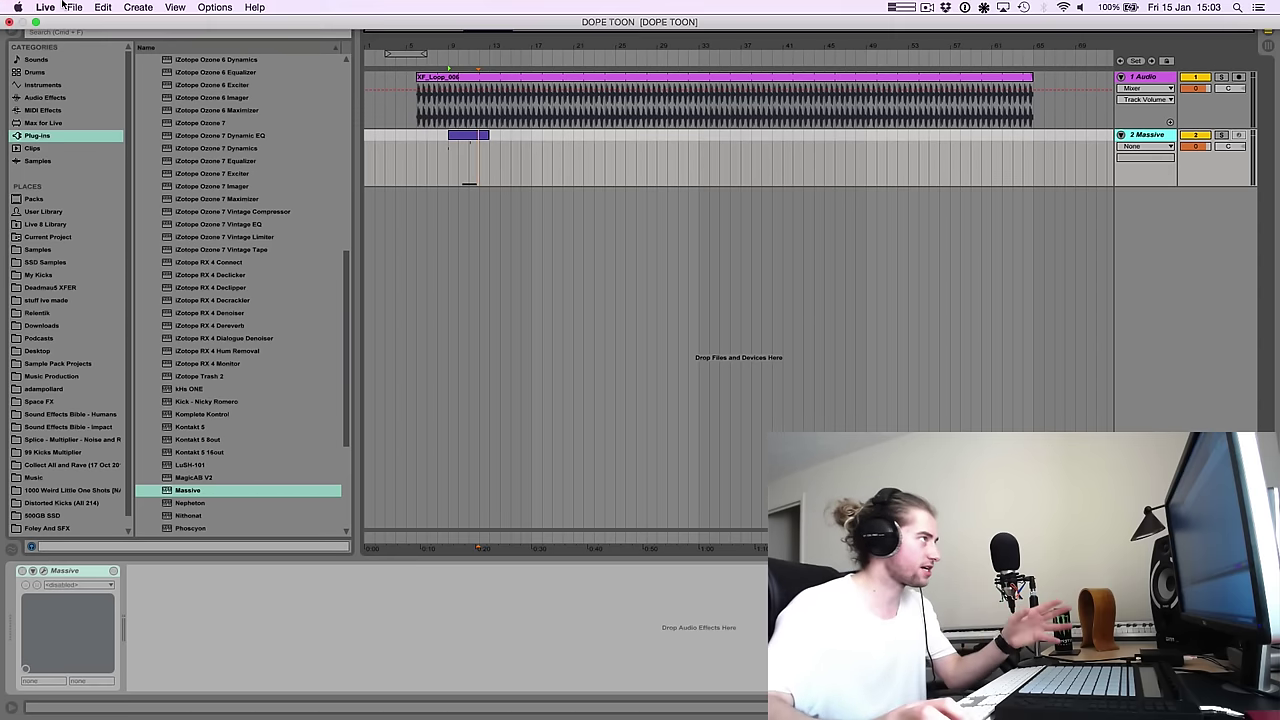
- Run File > Collect All and Save for DOPE TOON and confirm with OK
click(76, 7)
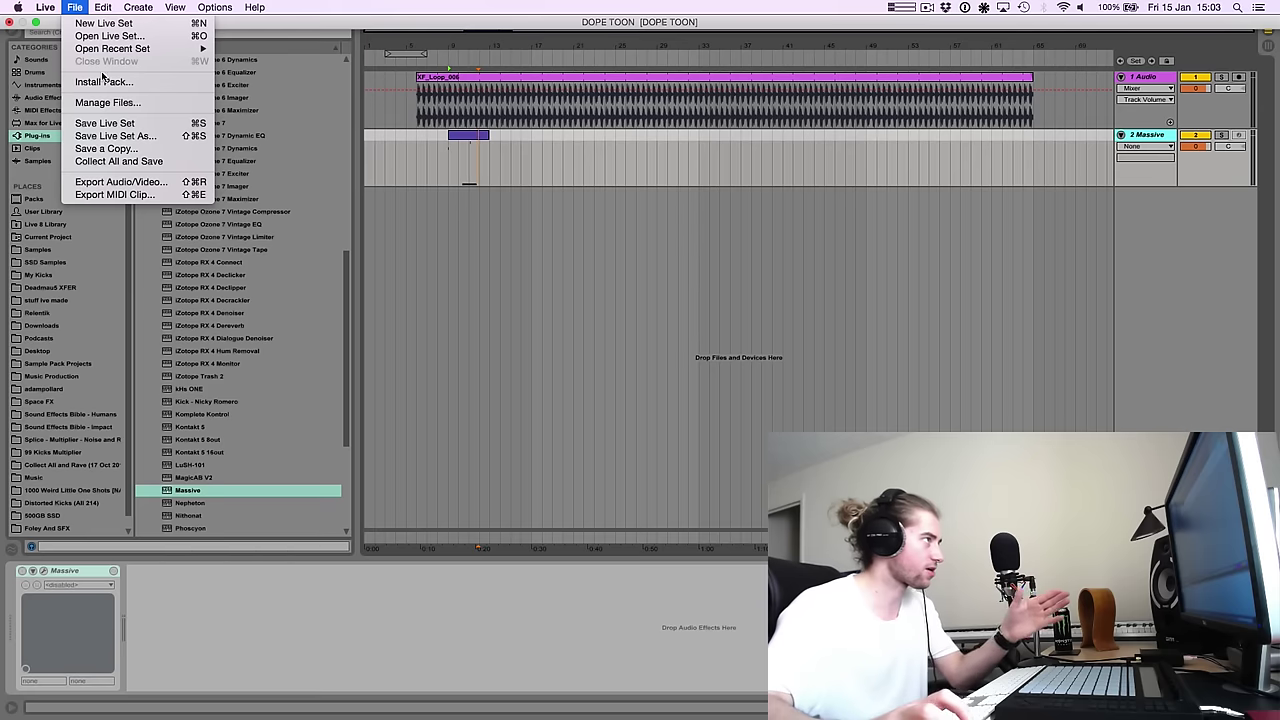
click(133, 162)
click(733, 411)
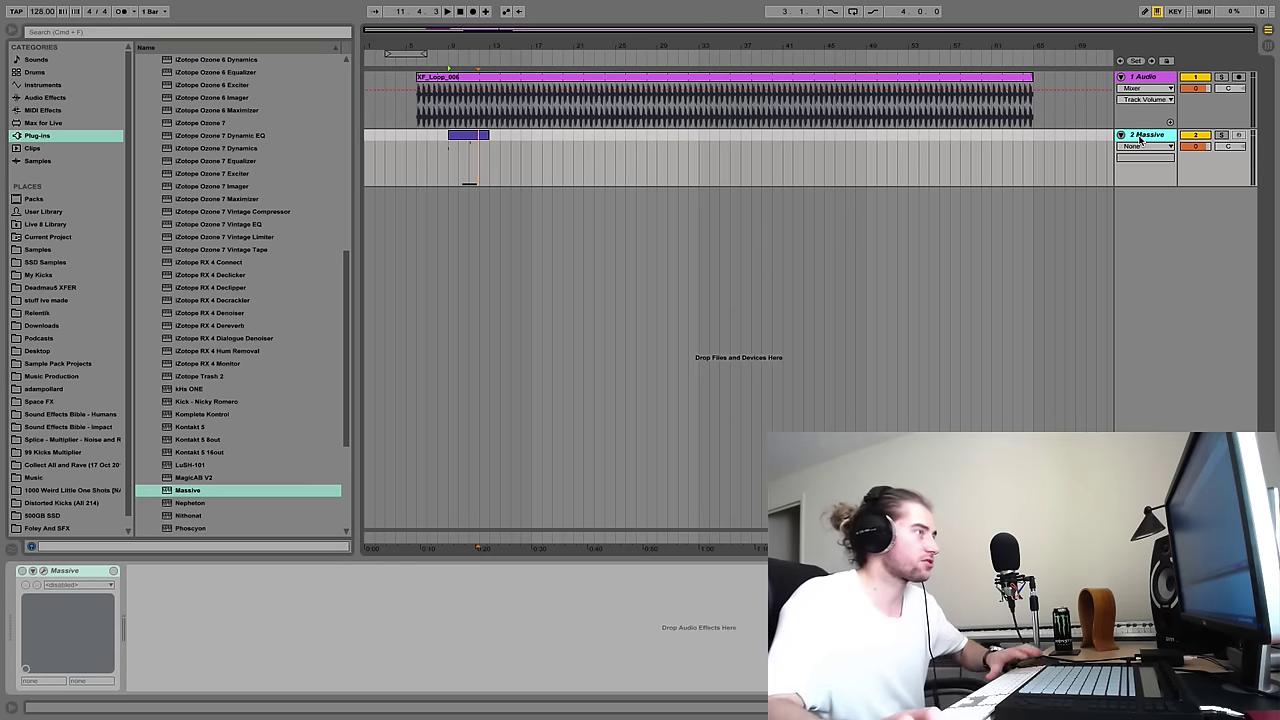
- On the Desktop space, check that the DOPE TOON Project folder holds DOPE TOON.als and a Samples folder
key(ctrl+Up)
click(600, 51)
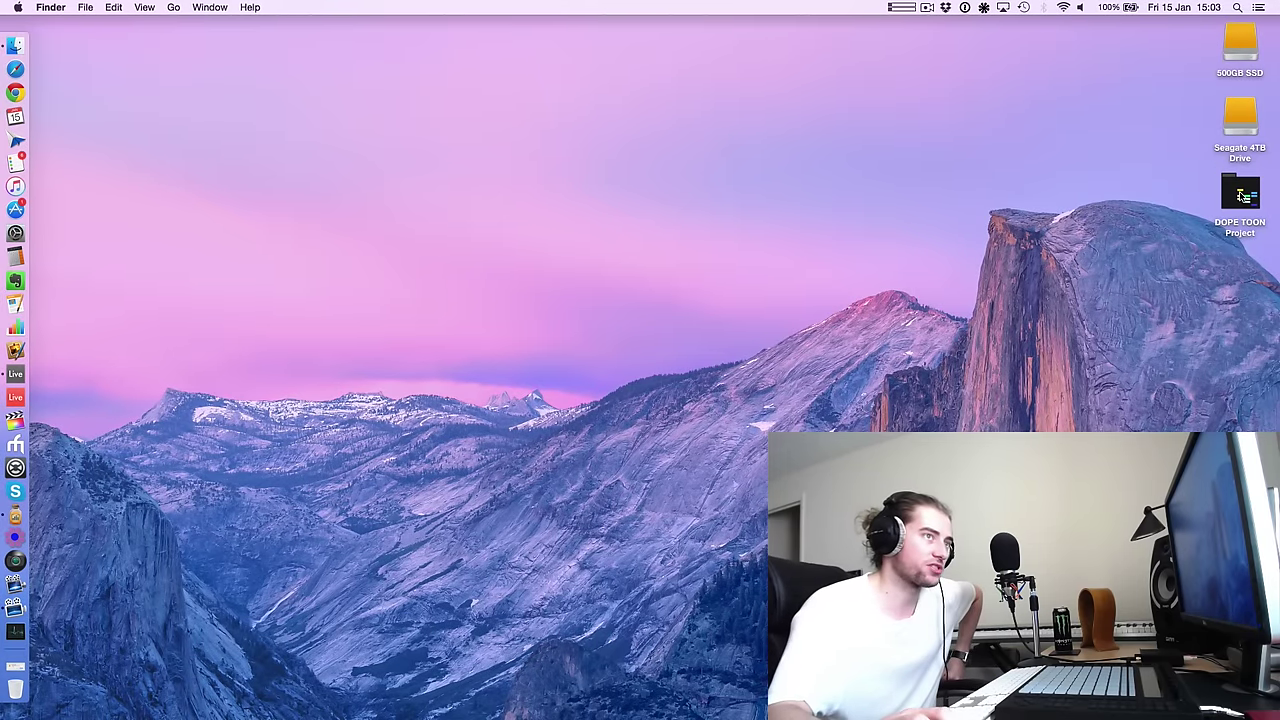
double_click(1245, 195)
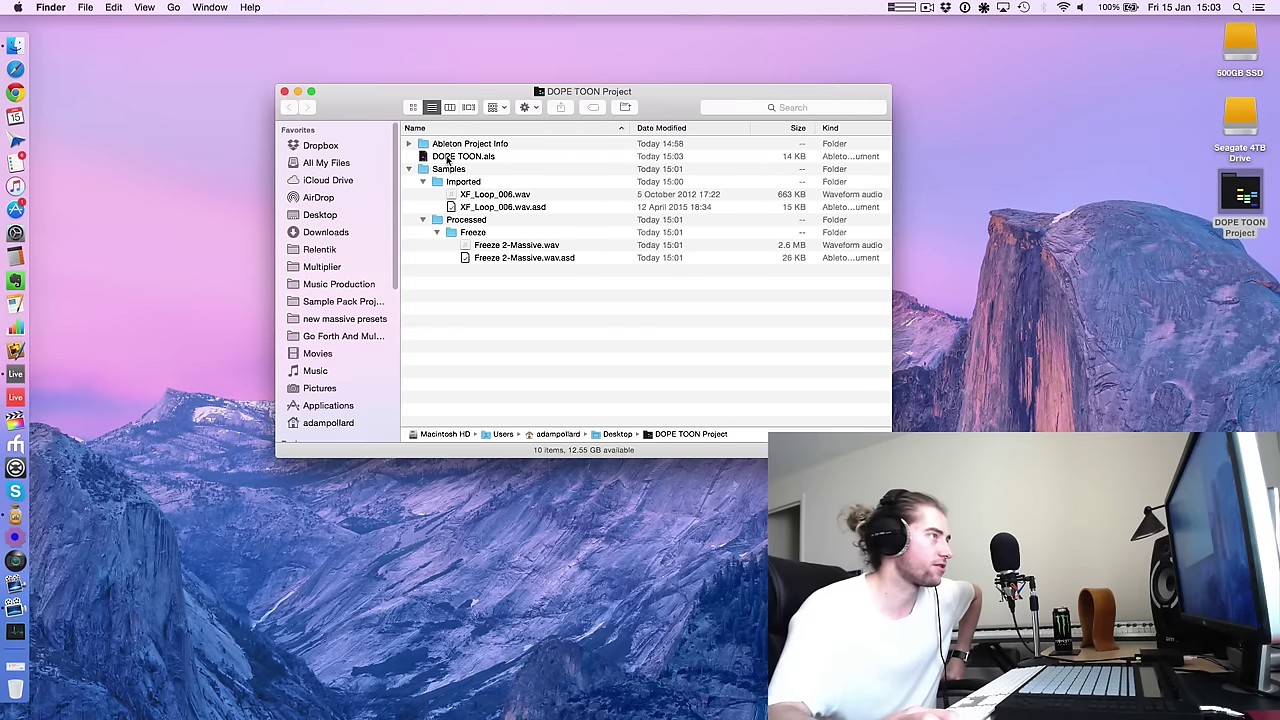
click(447, 159)
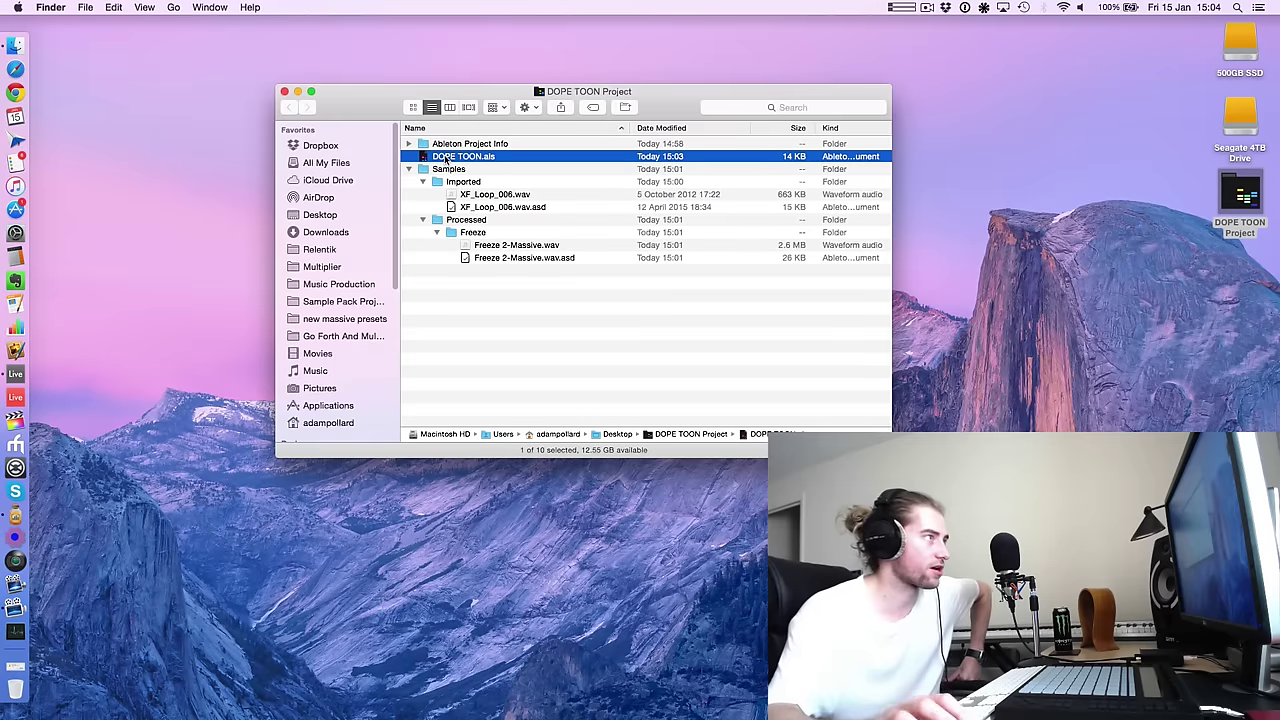
click(448, 170)
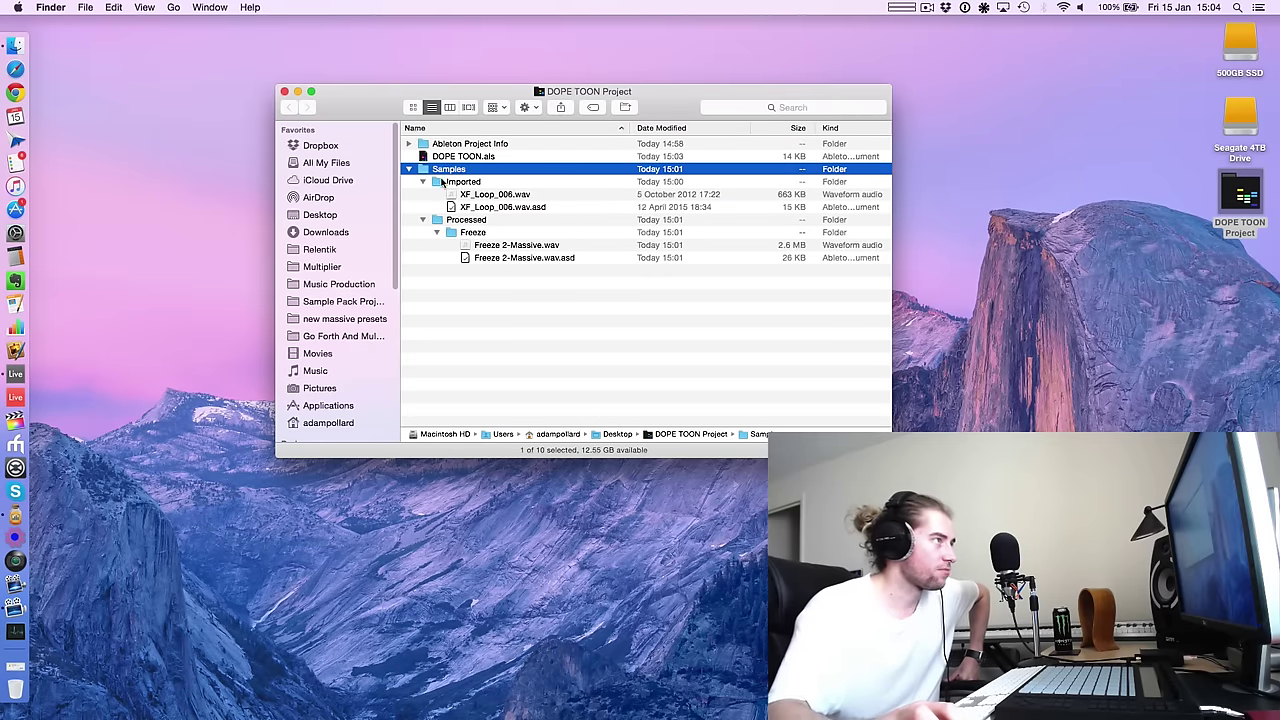
click(284, 91)
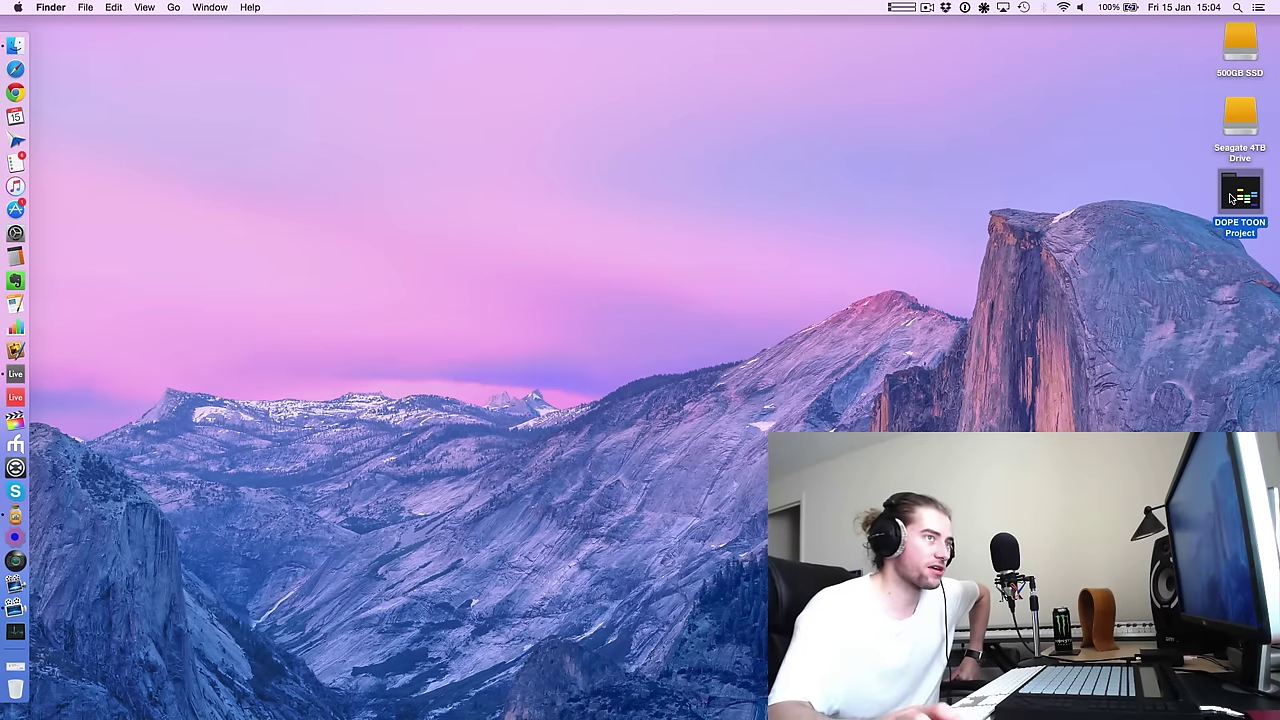
- Compress the DOPE TOON Project folder into DOPE TOON Project.zip beside it on the desktop
right_click(1231, 198)
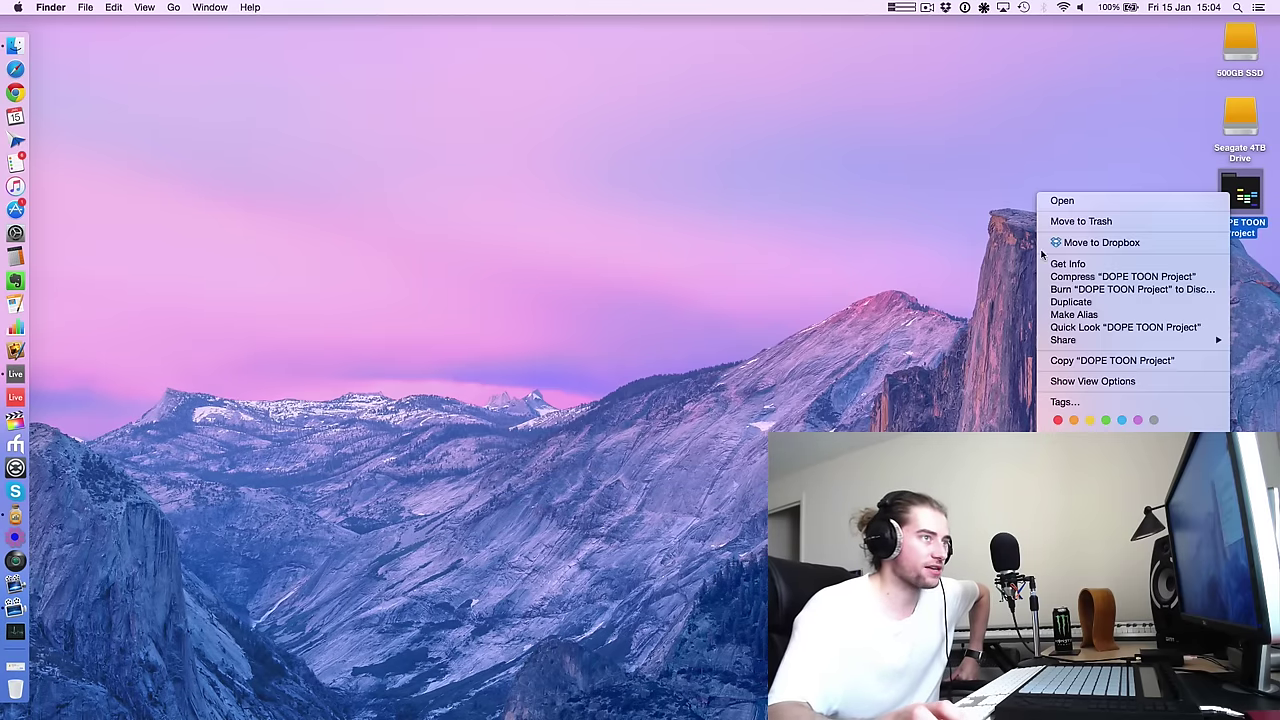
click(1110, 278)
click(1236, 266)
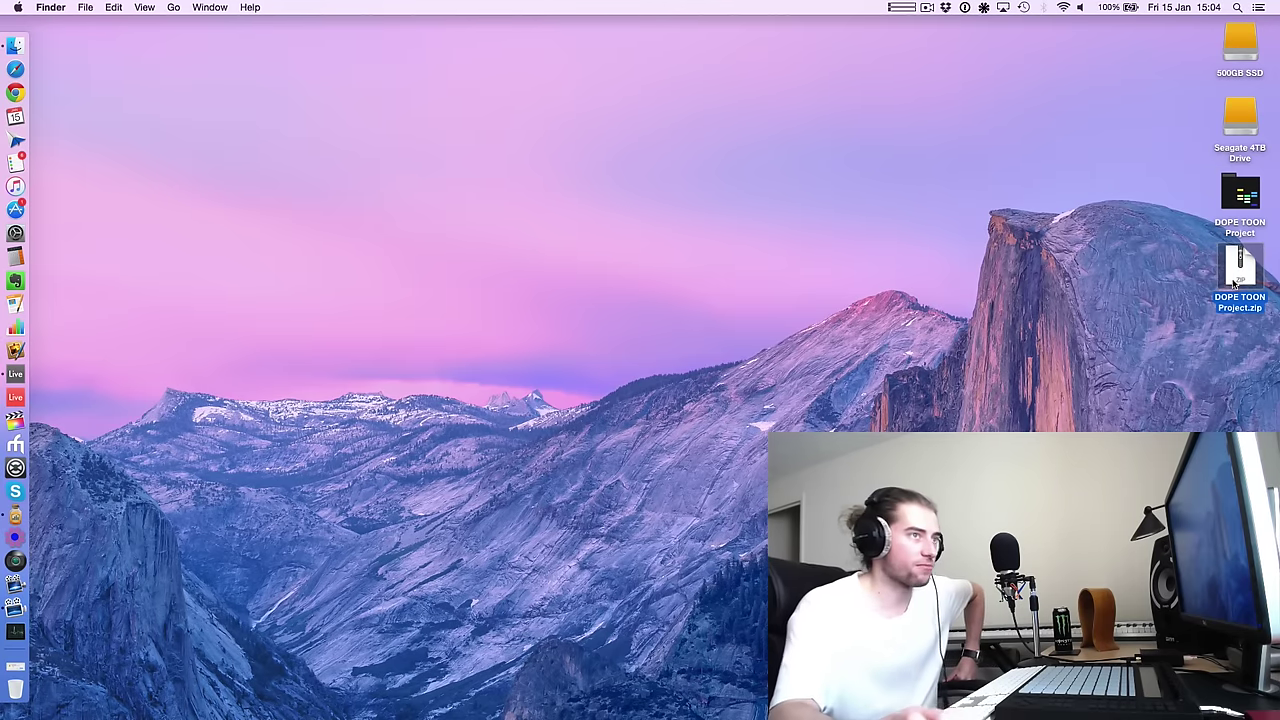
click(1190, 242)
- Back in Ableton Live, use the File Manager's Create Pack to save DOPE TOON.alp on the Desktop
key(ctrl+Up)
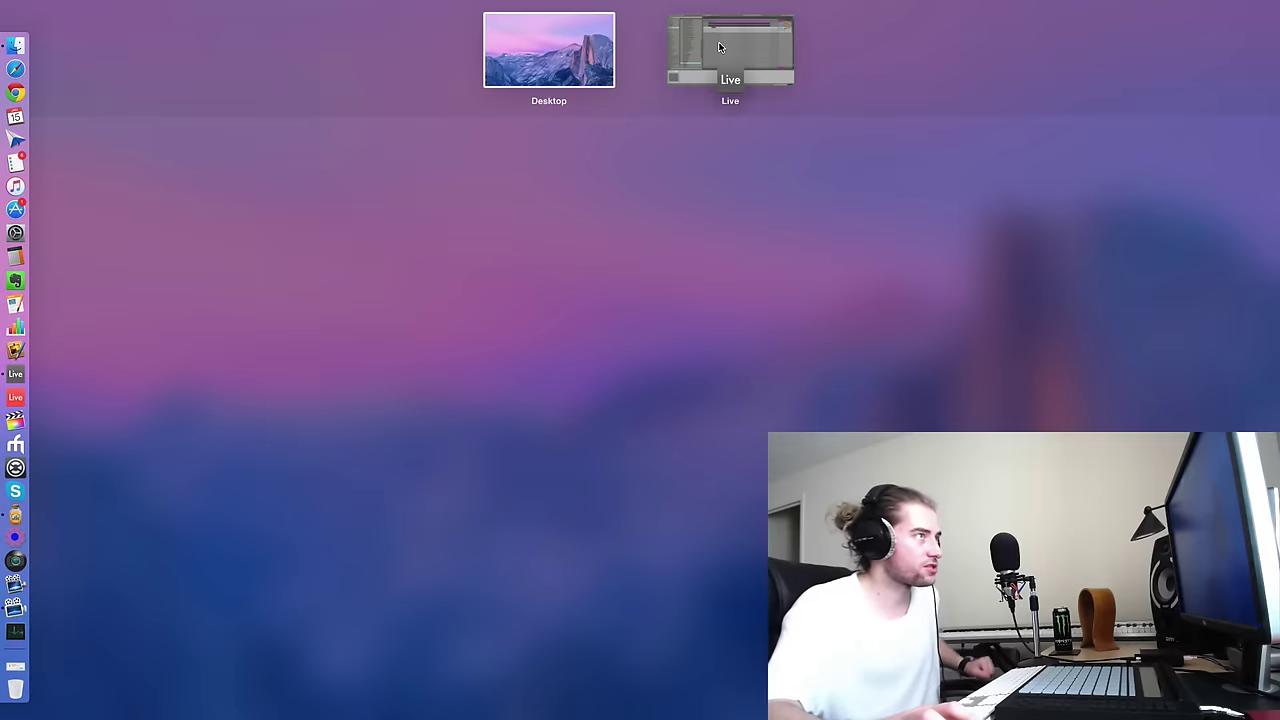
click(722, 50)
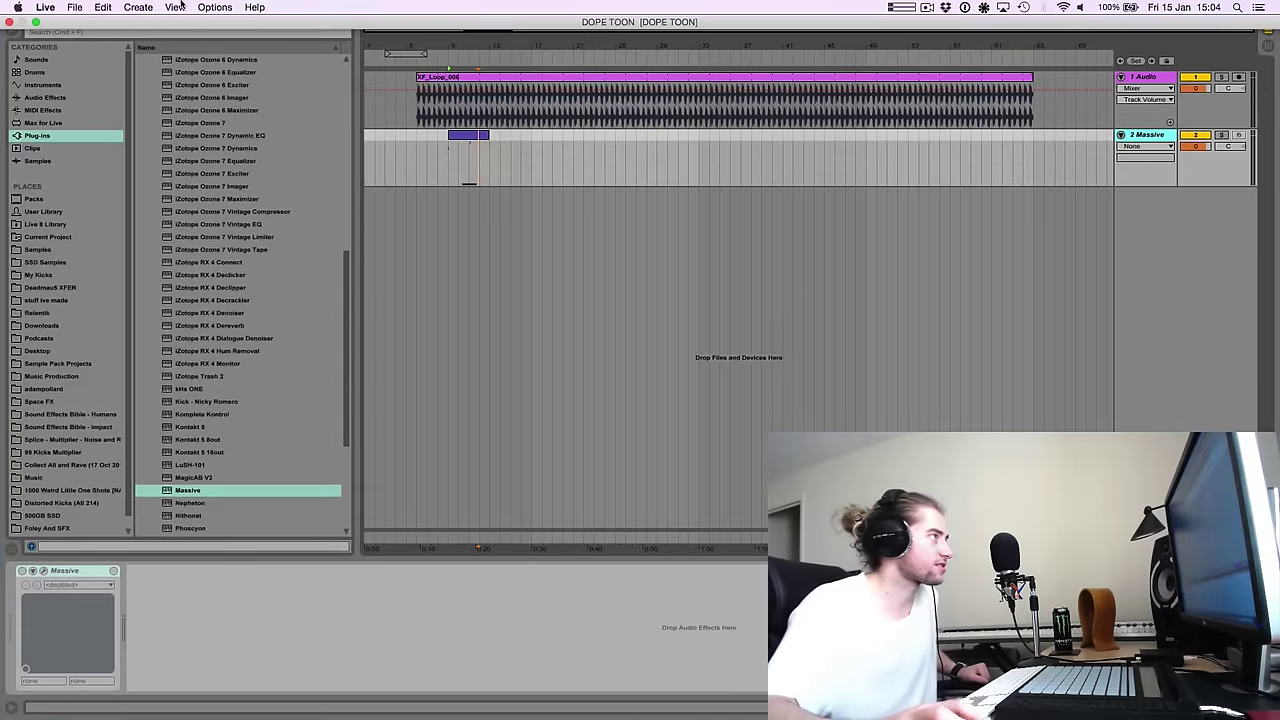
click(175, 7)
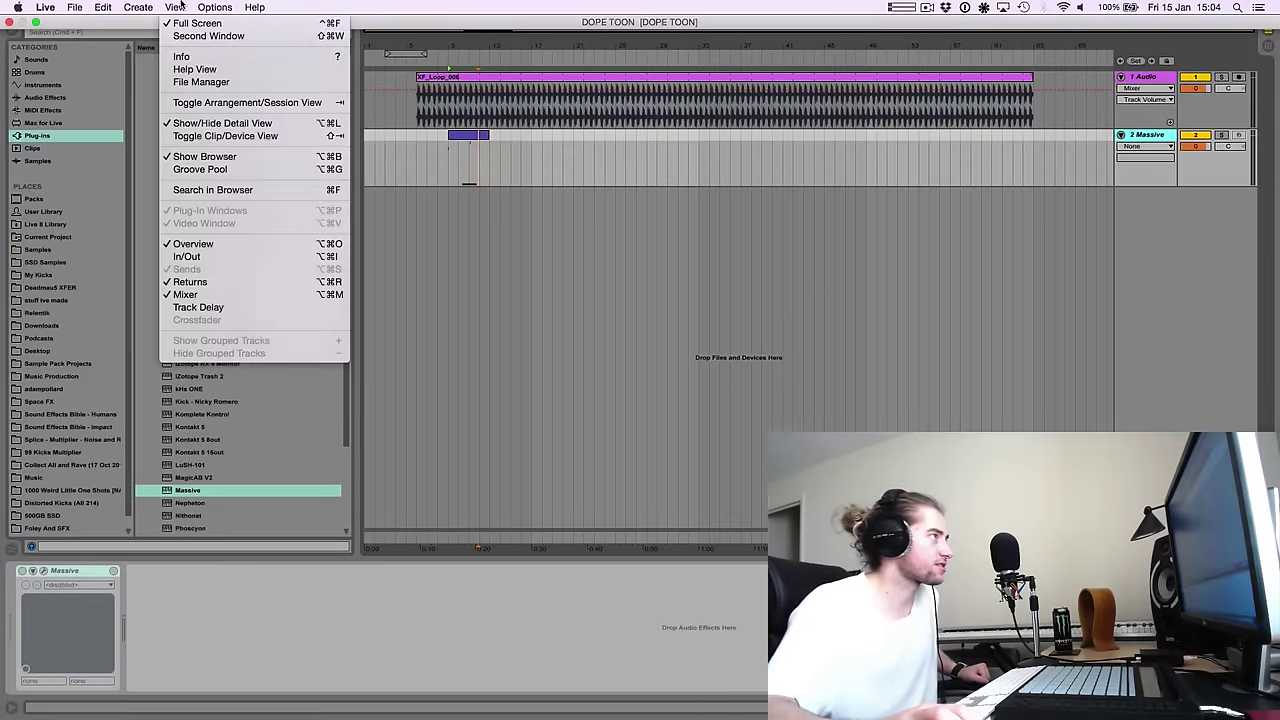
click(201, 83)
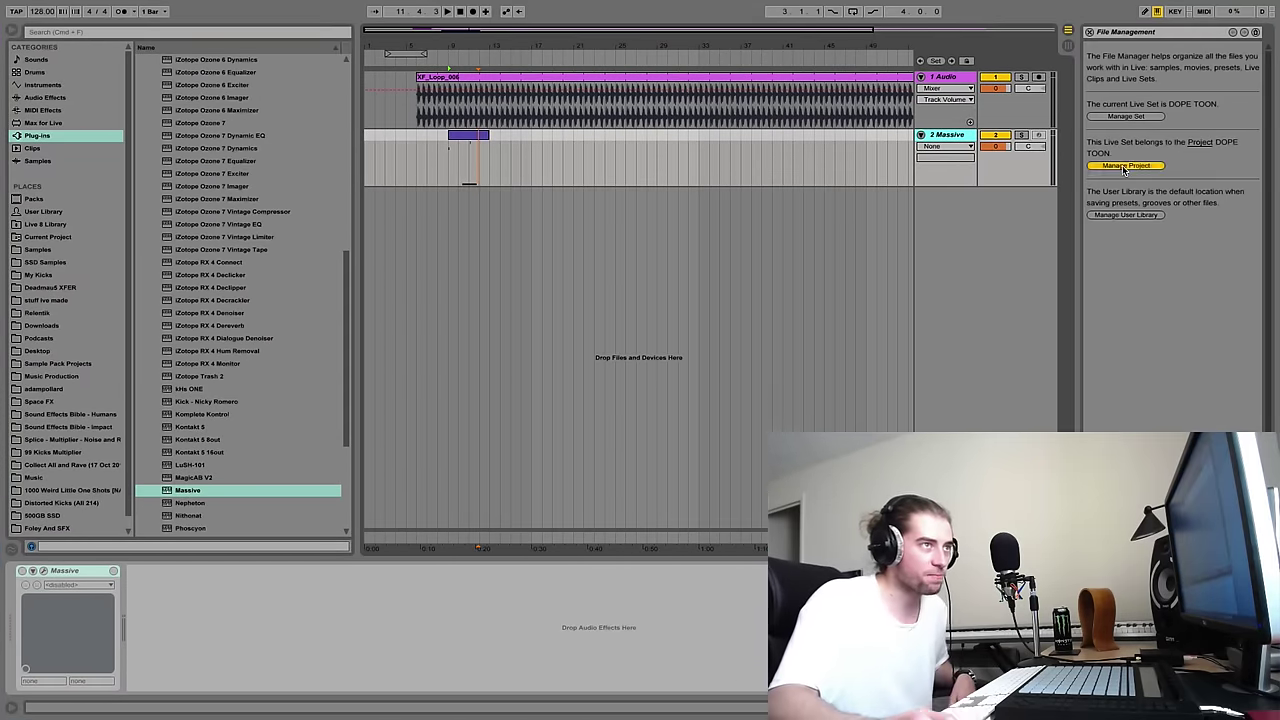
click(1123, 166)
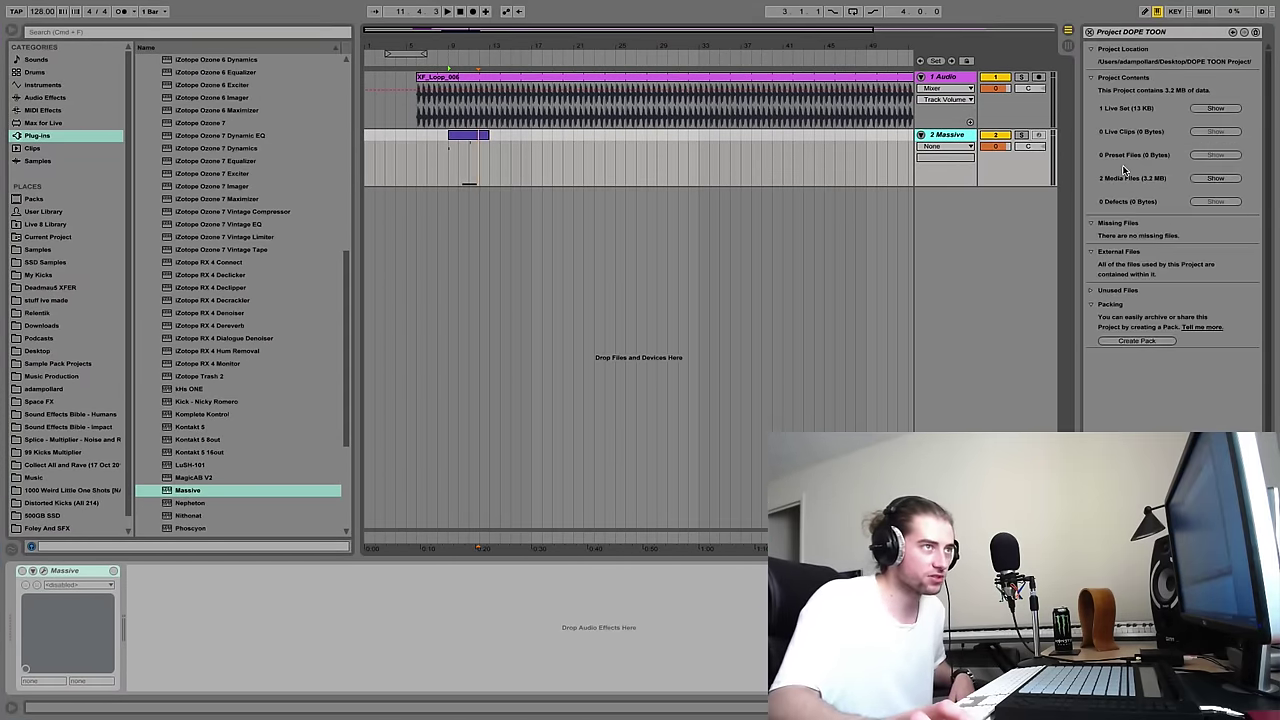
click(1123, 340)
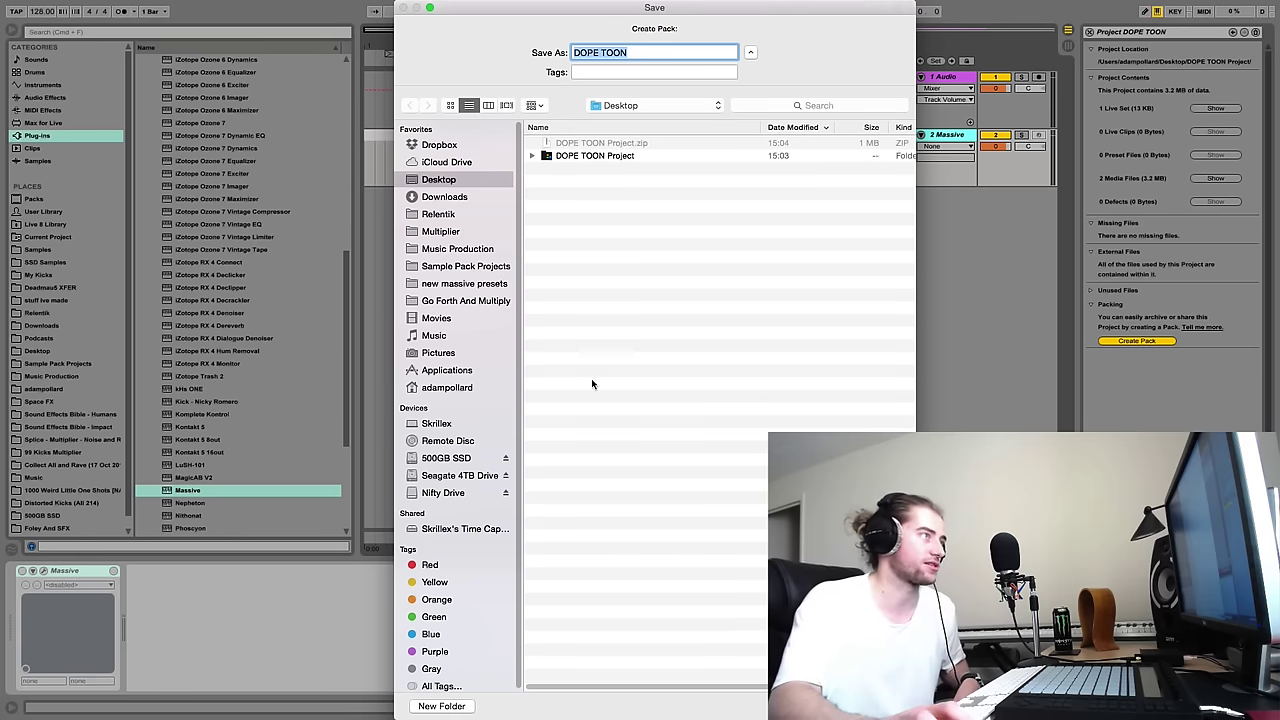
key(Return)
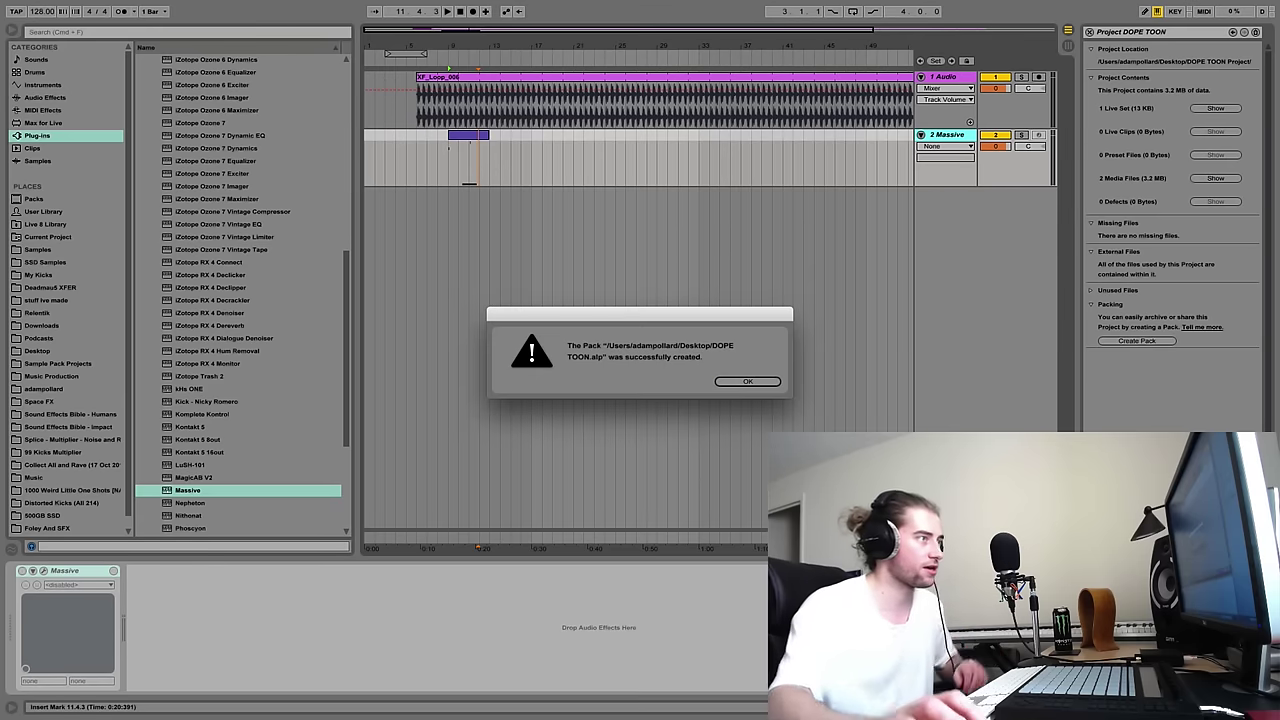
- Dismiss the pack-created message, then select DOPE TOON.alp on the desktop and move it to the Trash
click(748, 382)
key(ctrl+Up)
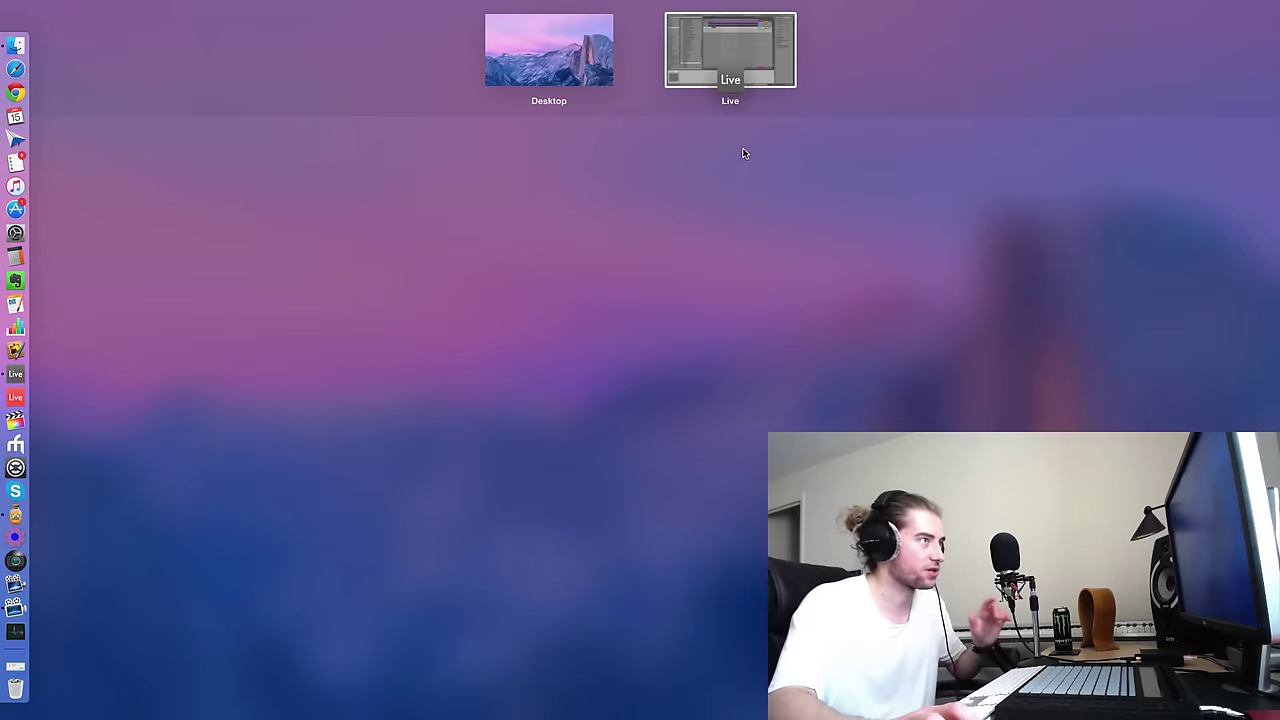
key(ctrl+Left)
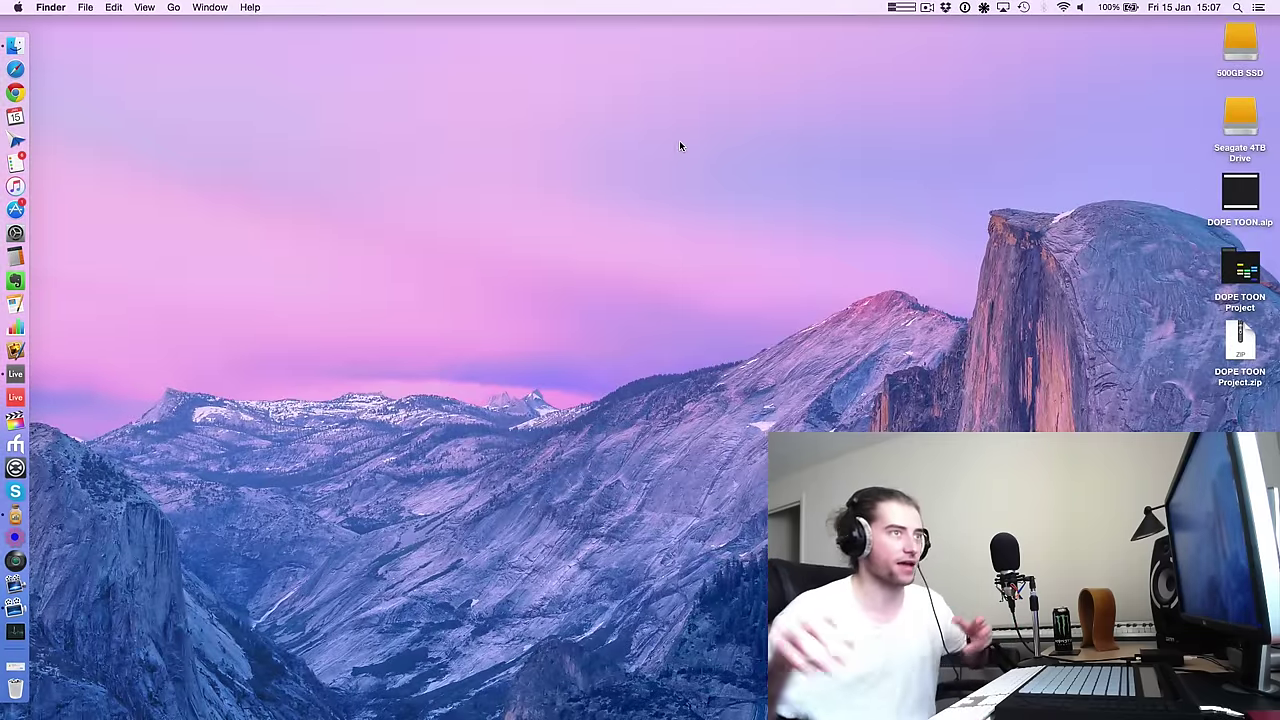
drag(1216, 210, 1214, 198)
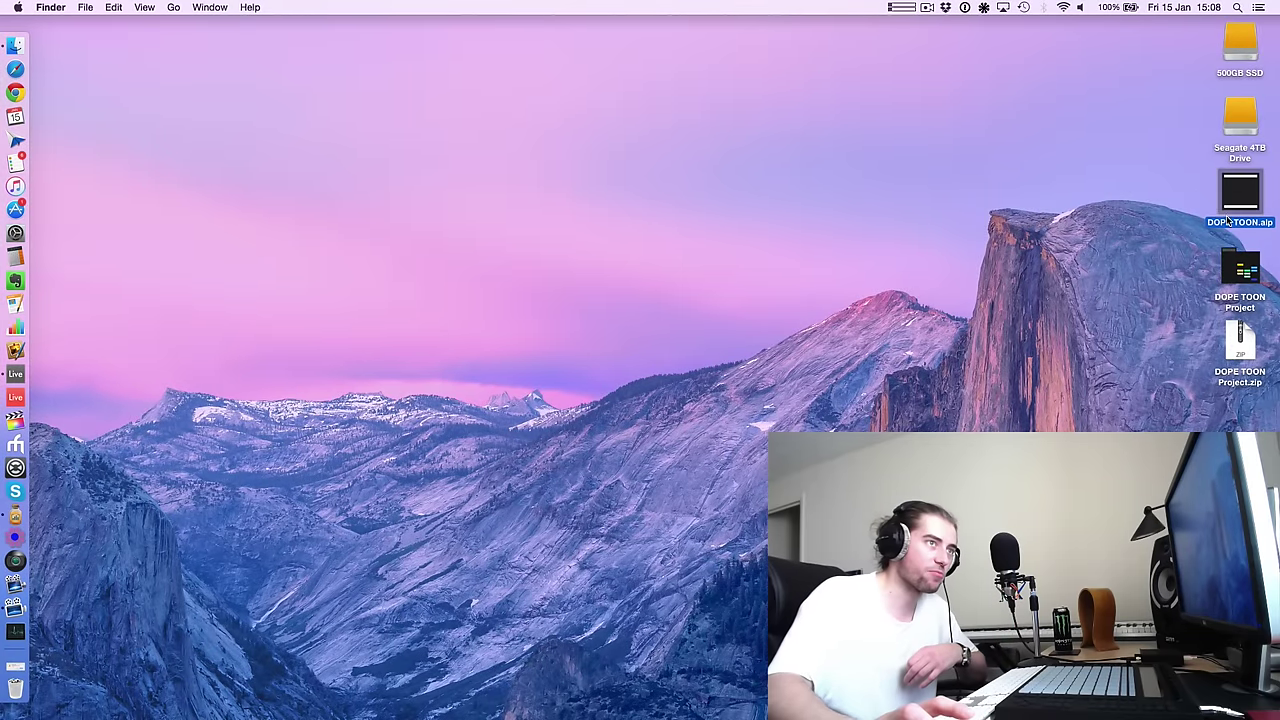
click(1156, 184)
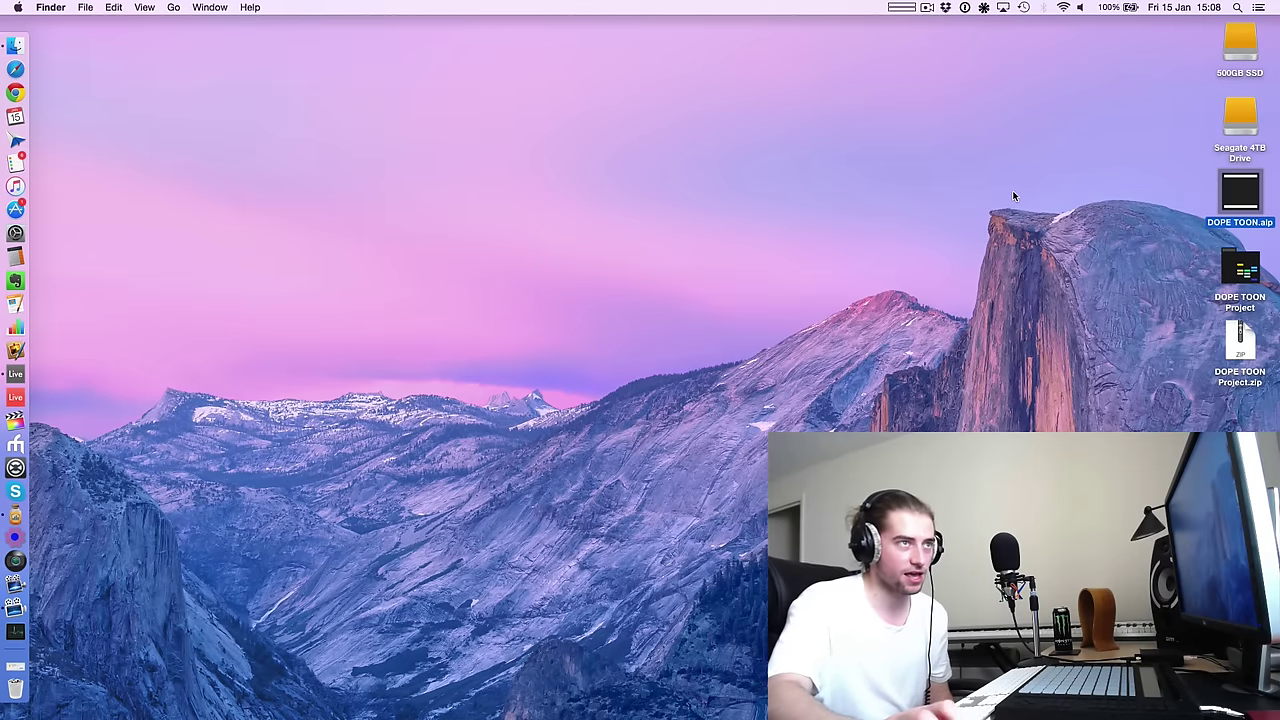
drag(1002, 188, 1240, 240)
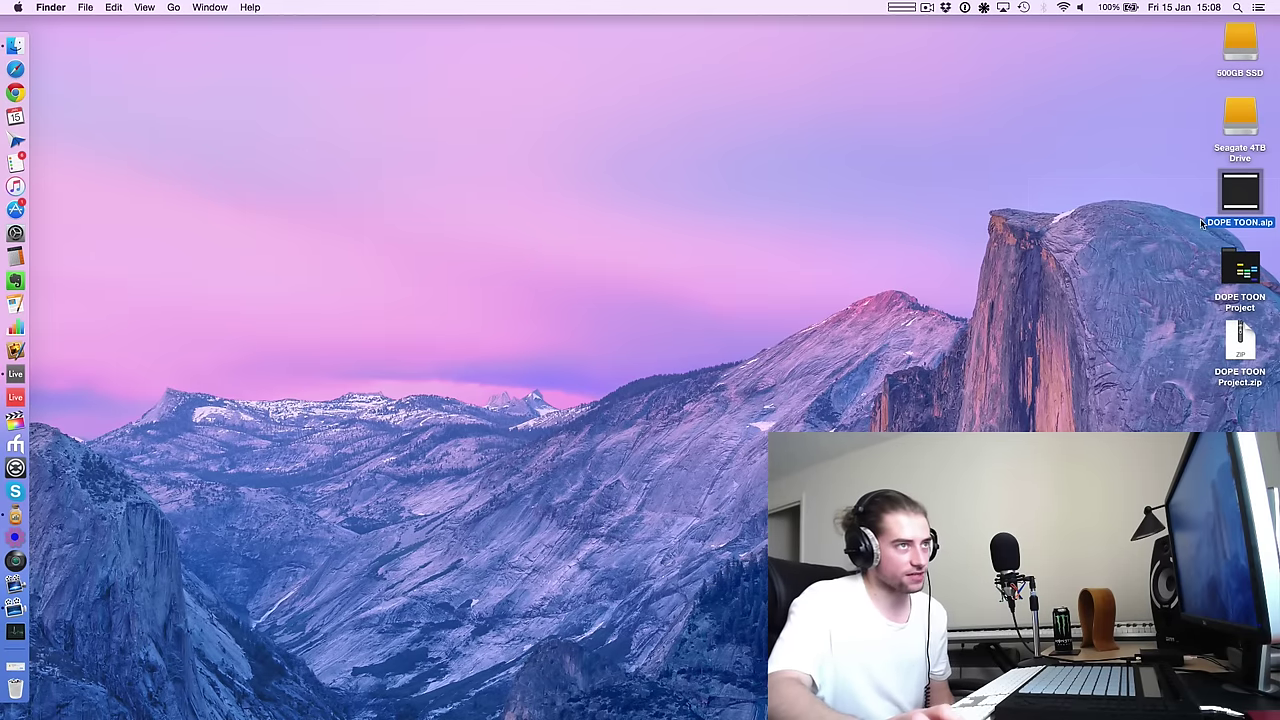
drag(928, 165, 1278, 248)
click(537, 176)
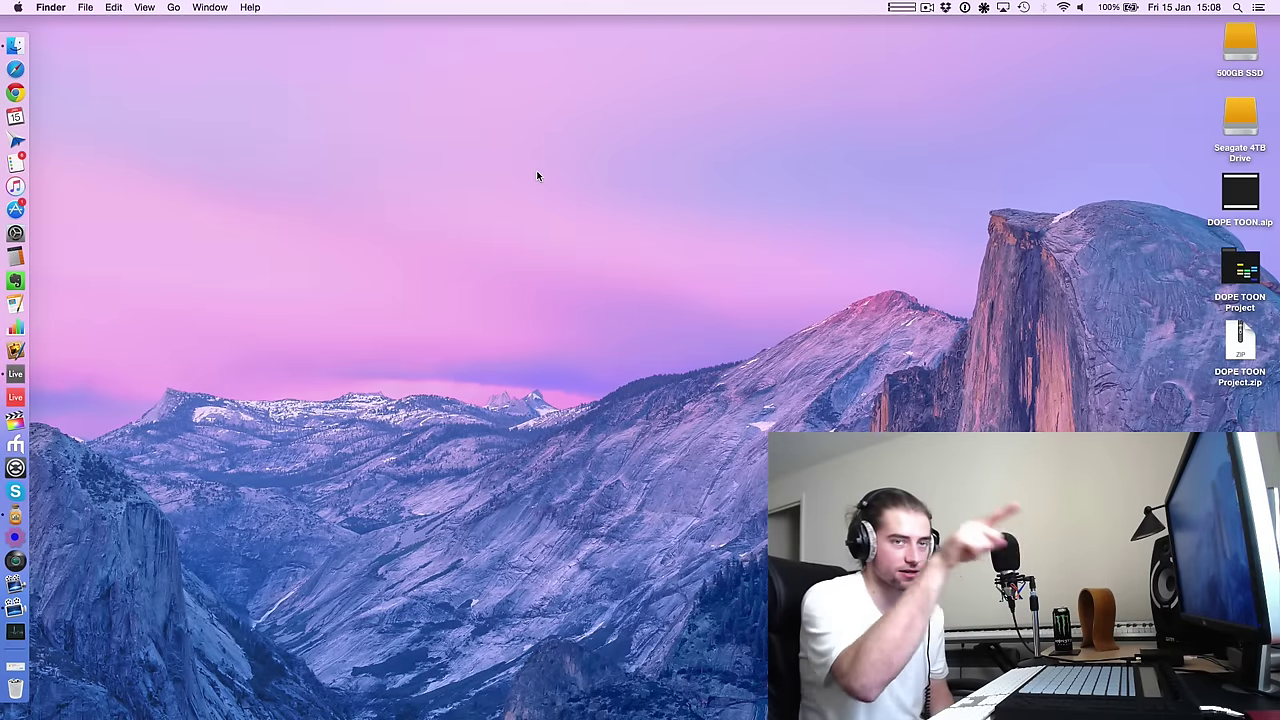
drag(988, 150, 1278, 222)
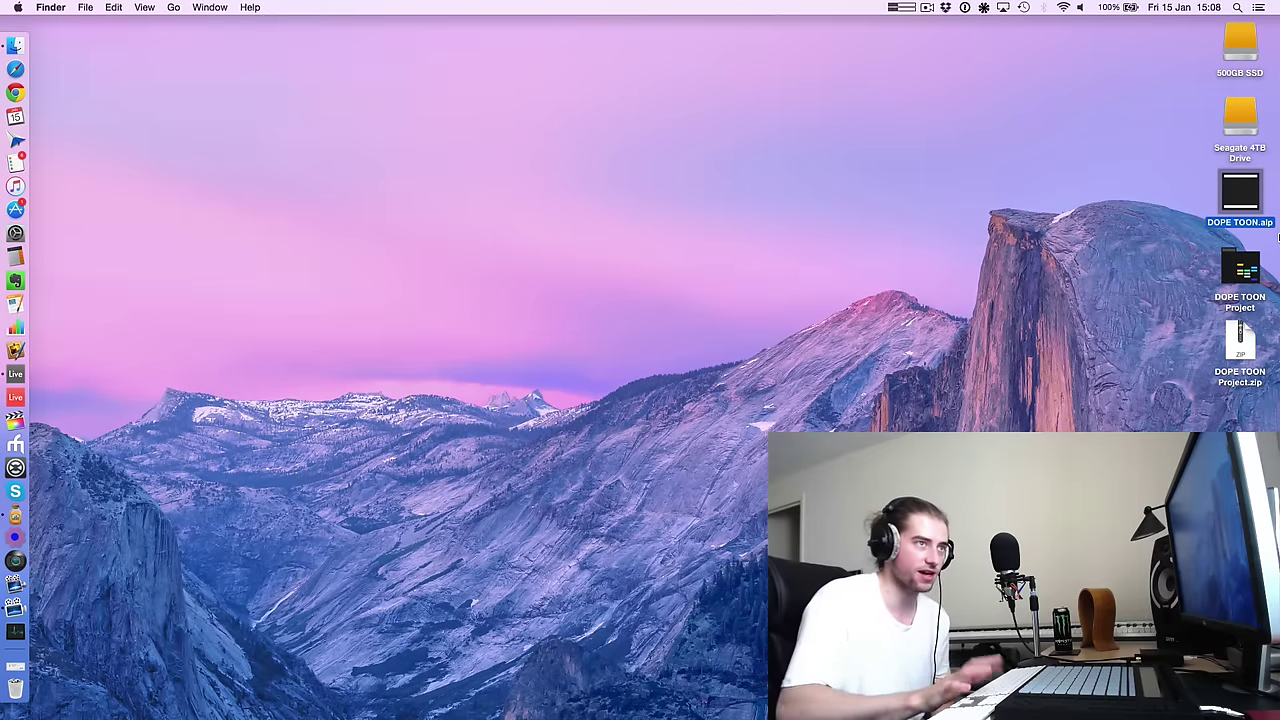
key(super+BackSpace)
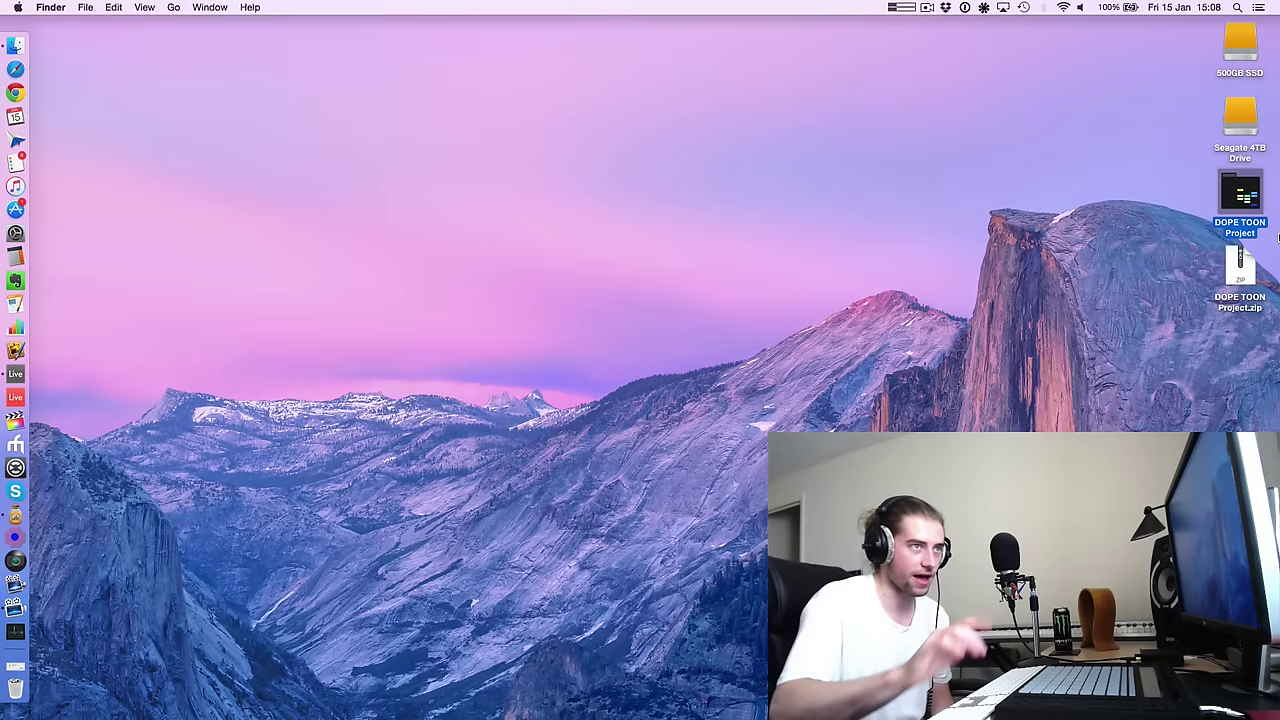
right_click(1244, 193)
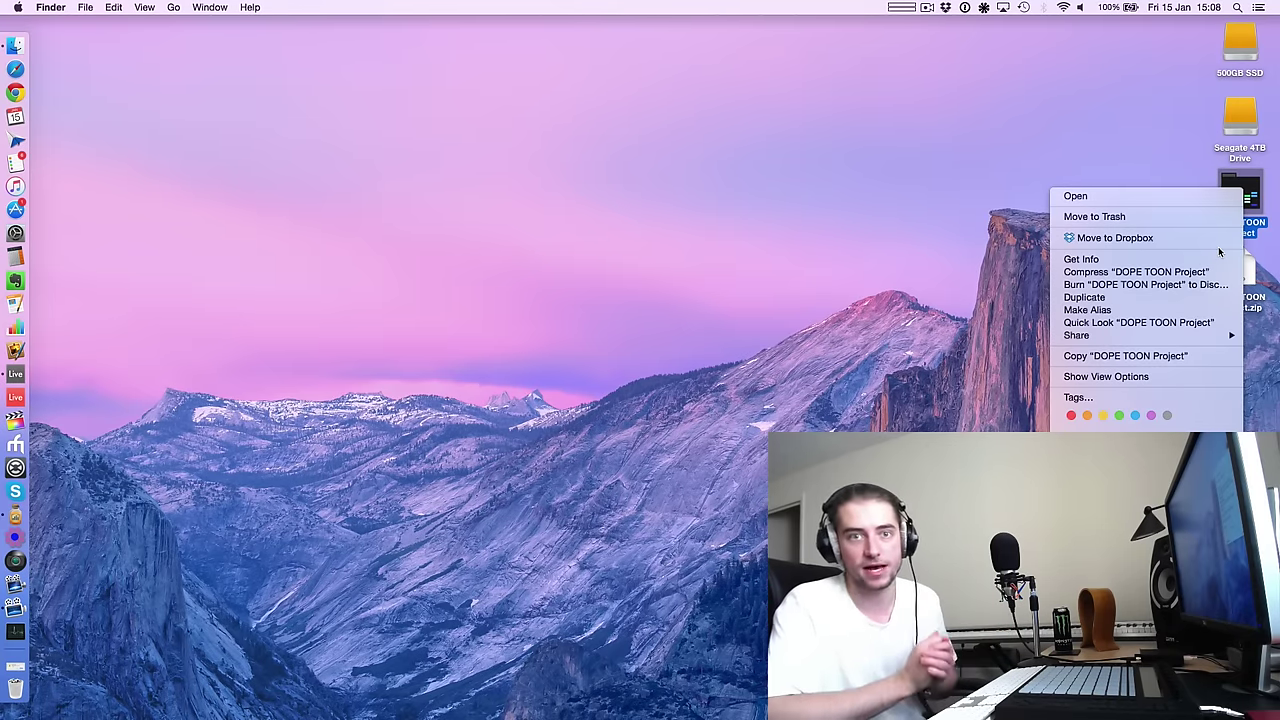
click(885, 211)
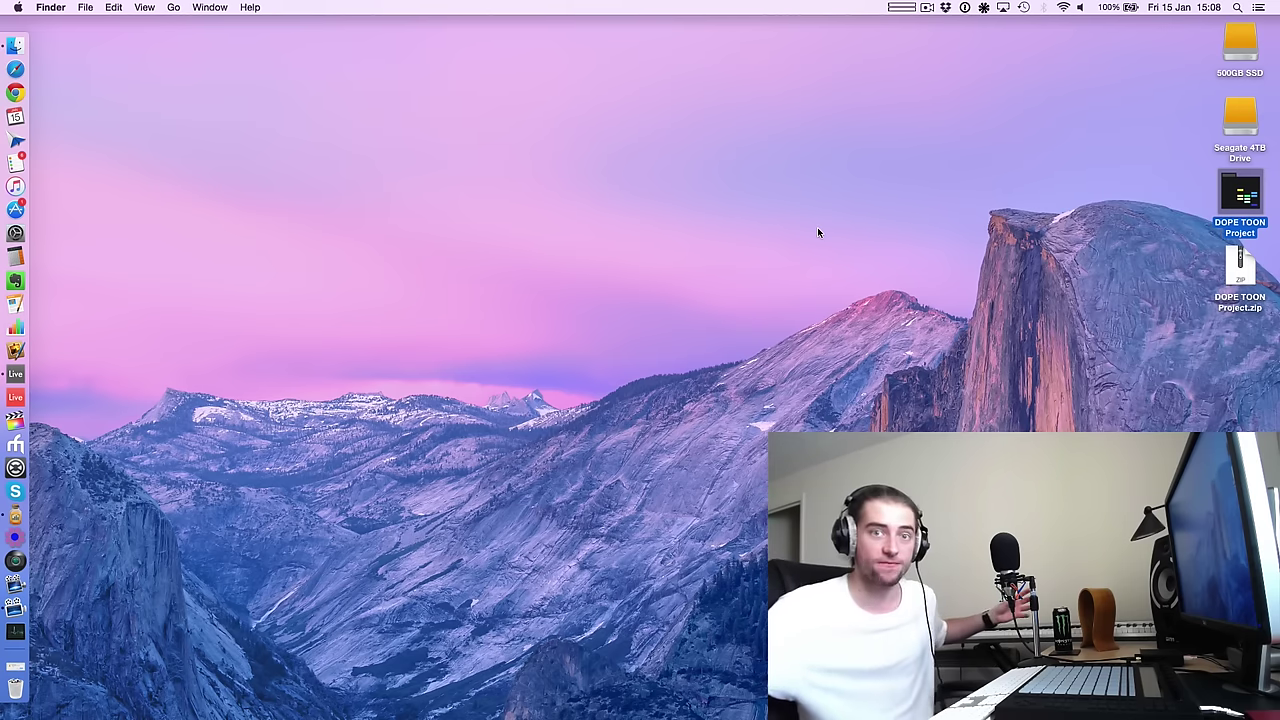